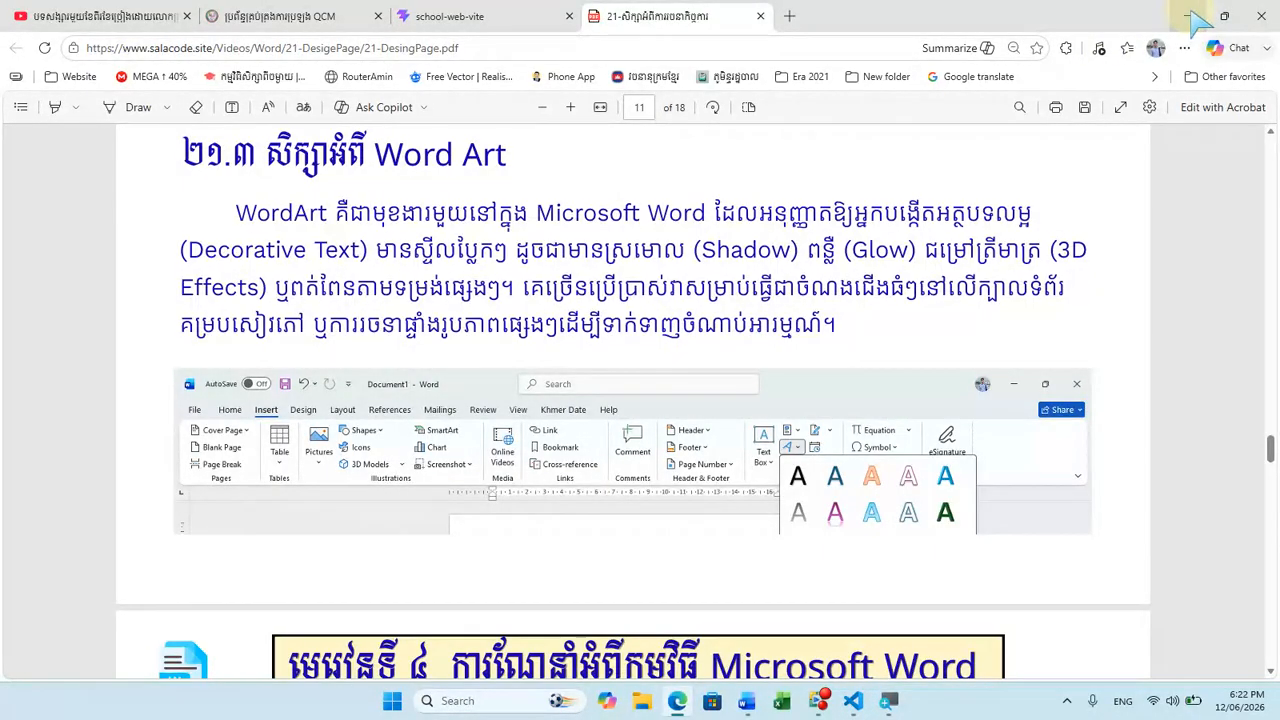
Step: Read through the lesson page that lists the steps for creating Word Art
scroll(890, 348, down, 5)
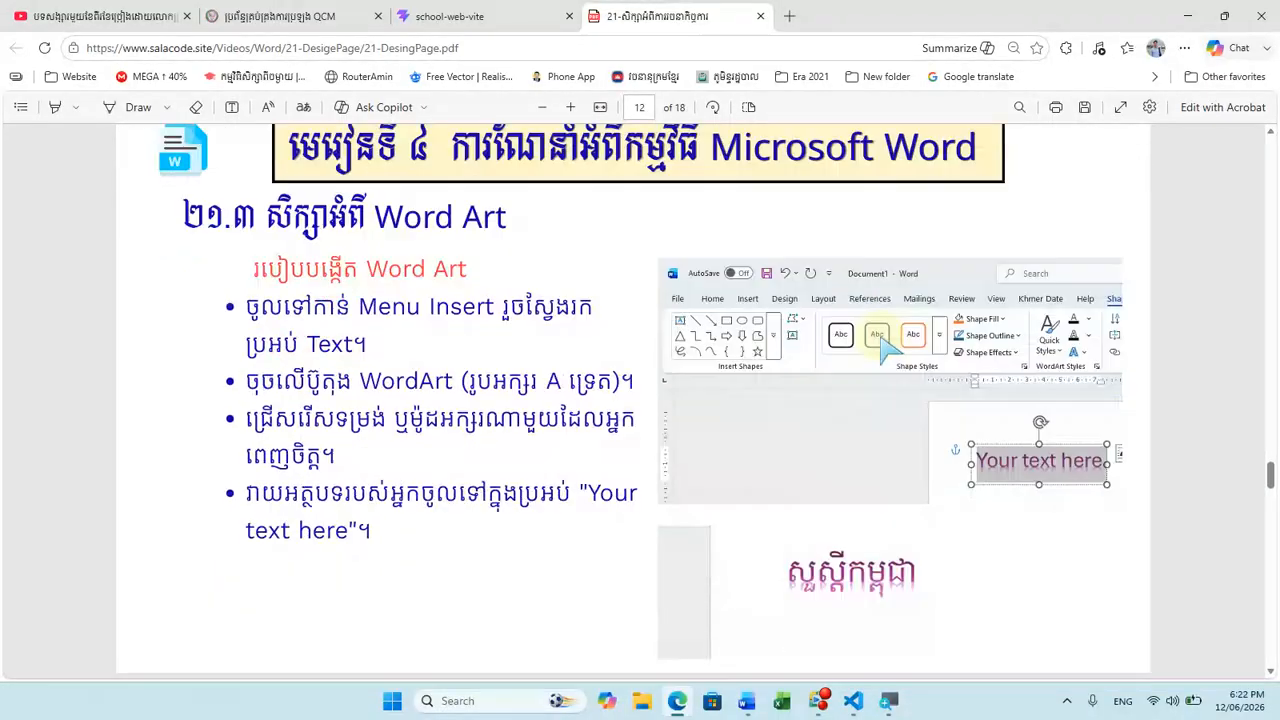
drag(248, 270, 500, 266)
drag(362, 341, 638, 342)
click(525, 345)
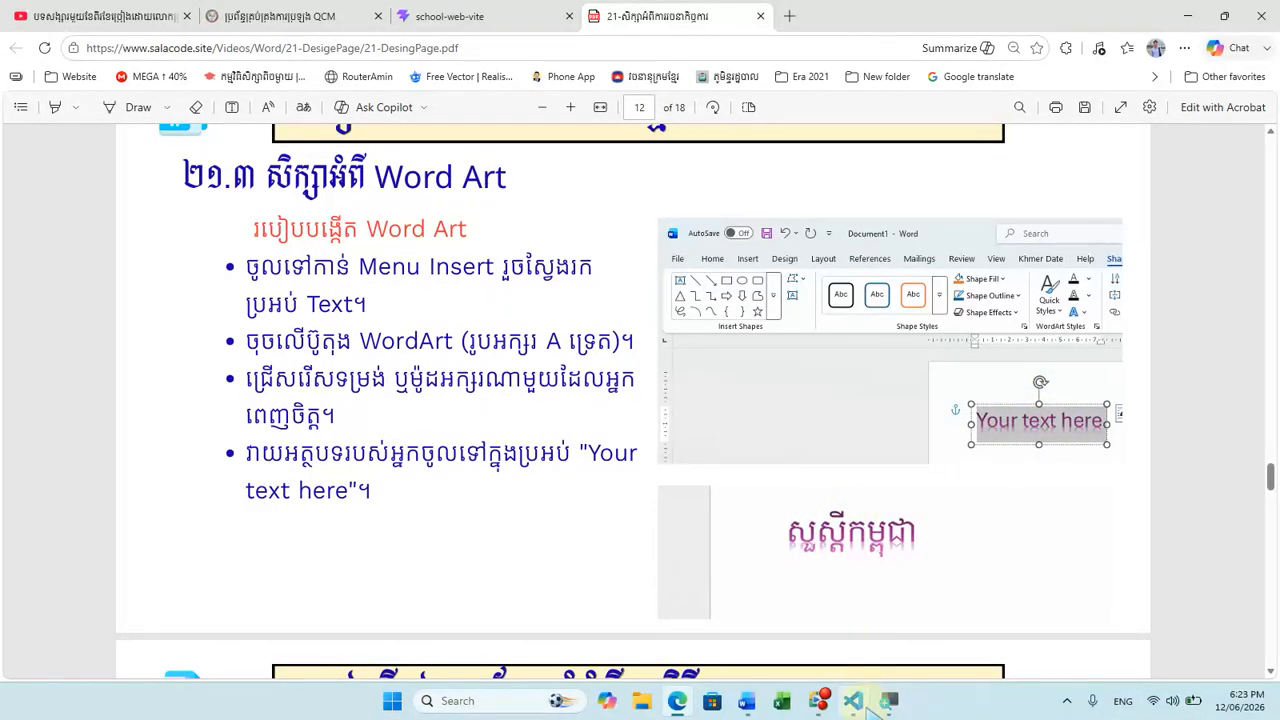
Step: Switch to the Document2 window in Word and close header and footer editing
click(748, 688)
click(755, 640)
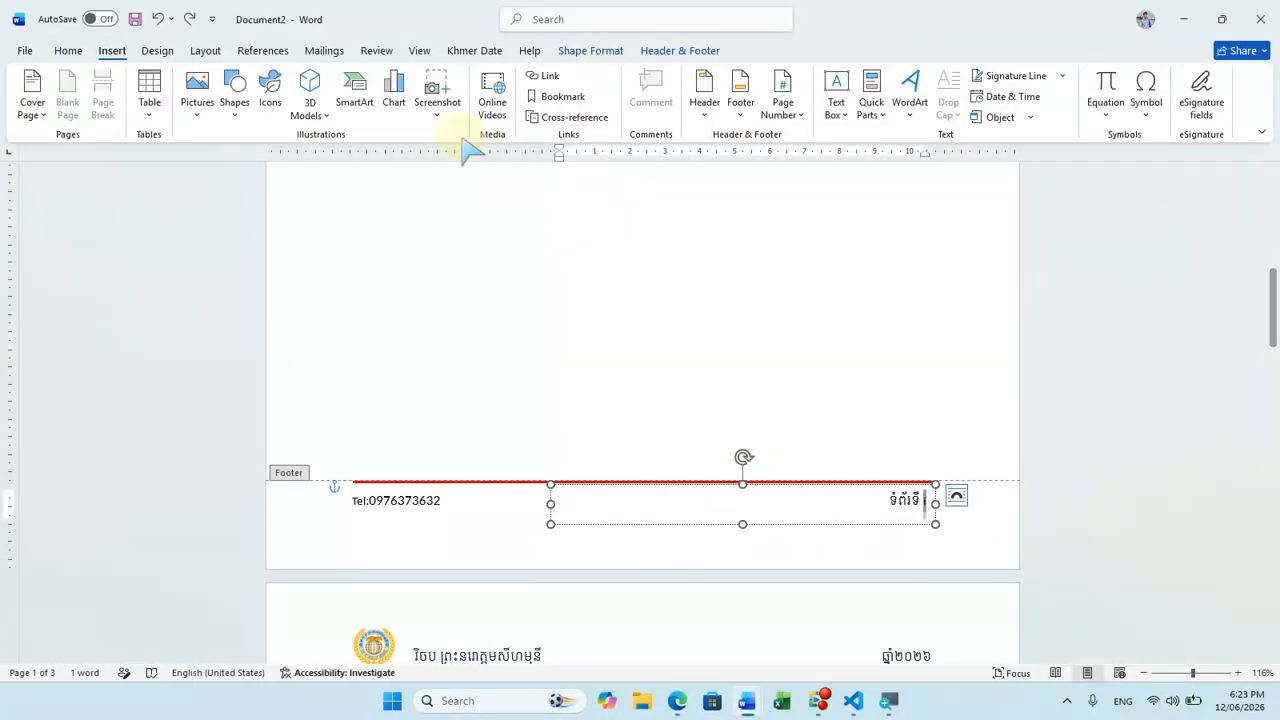
click(680, 50)
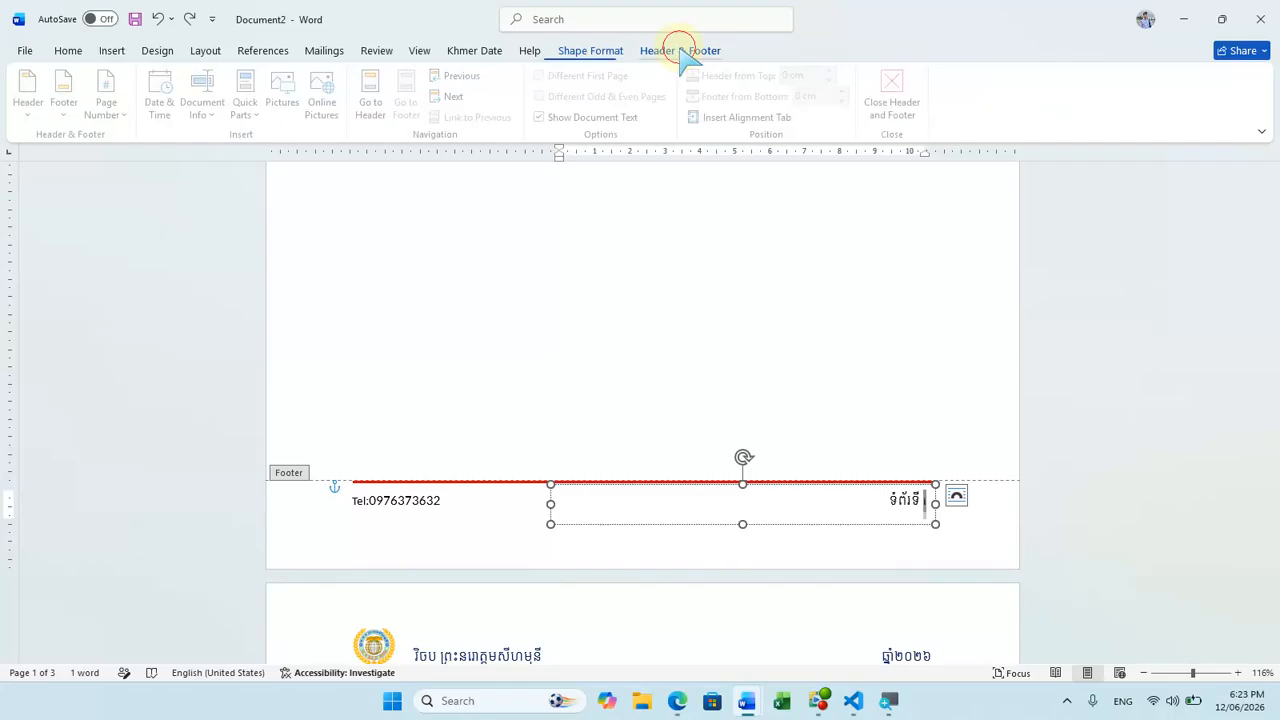
click(893, 106)
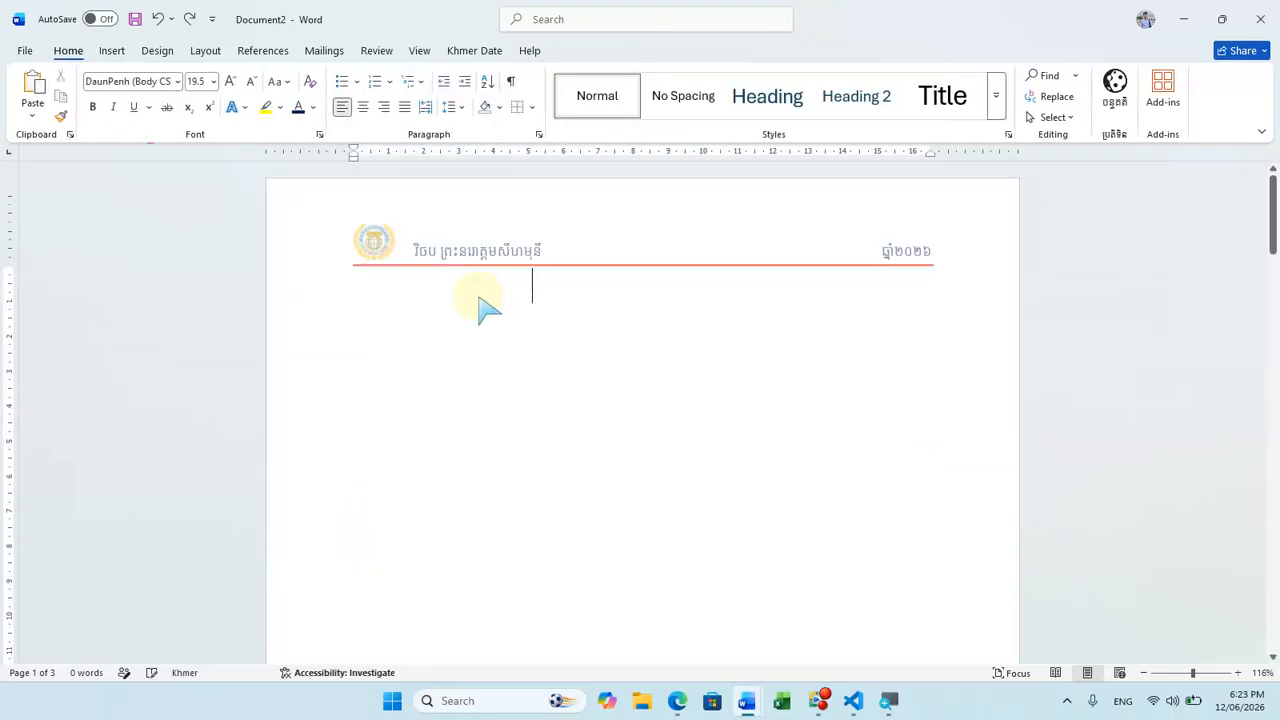
Step: Insert WordArt in the plain black first style and place it mid-page below the header line
click(109, 50)
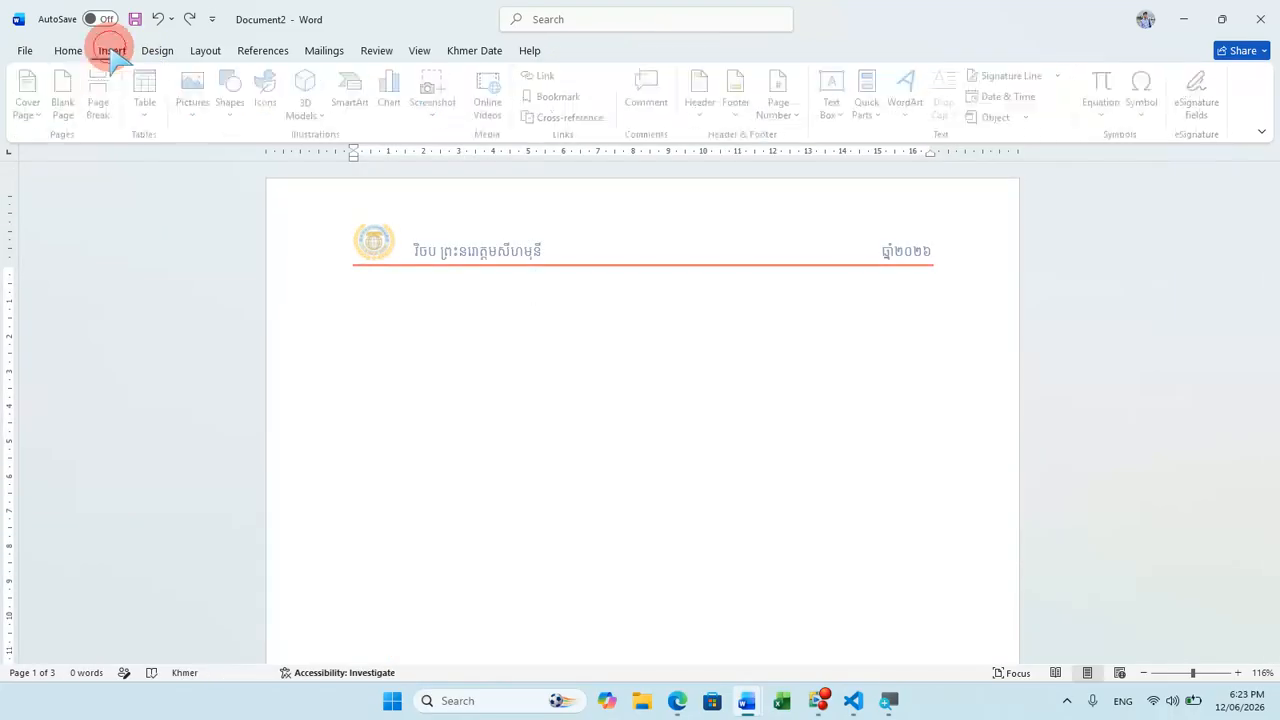
click(910, 105)
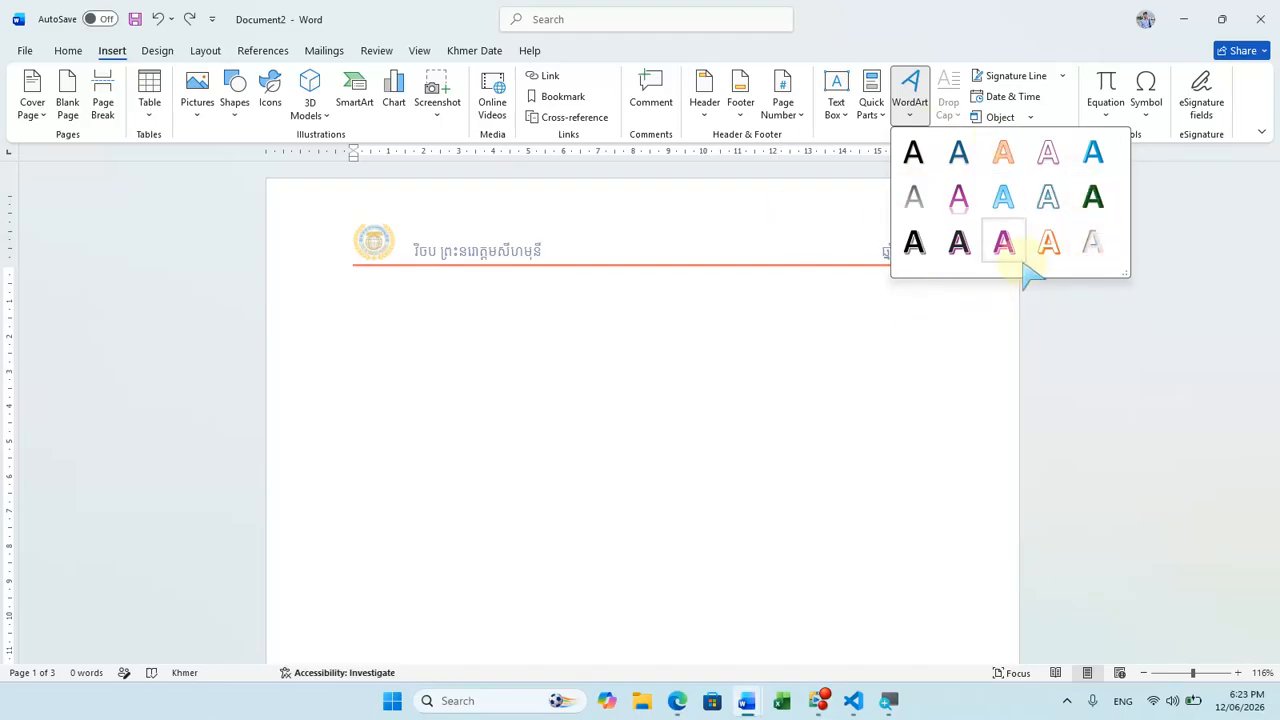
click(915, 154)
drag(561, 354, 720, 468)
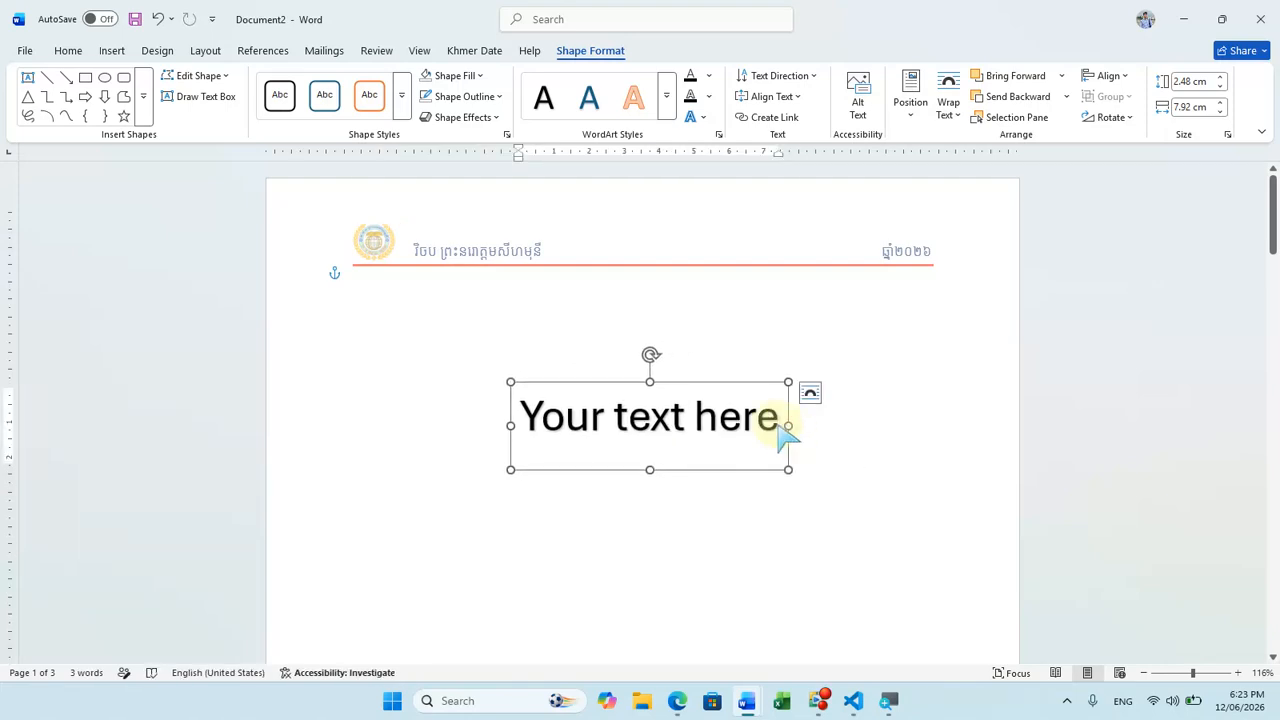
Step: Replace the WordArt placeholder text with the Khmer text "សួស្តីកុំព្យូទ័រ"
drag(782, 425, 509, 420)
text(S)
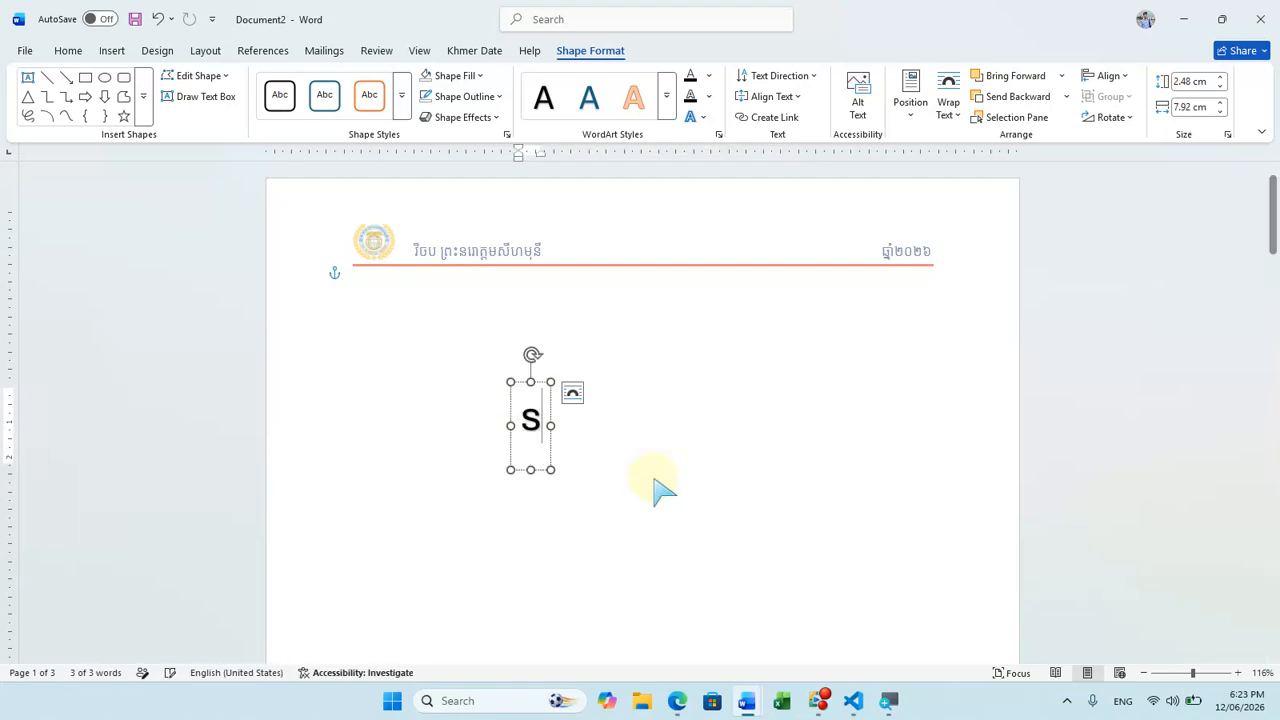
key(BackSpace)
key(alt+shift)
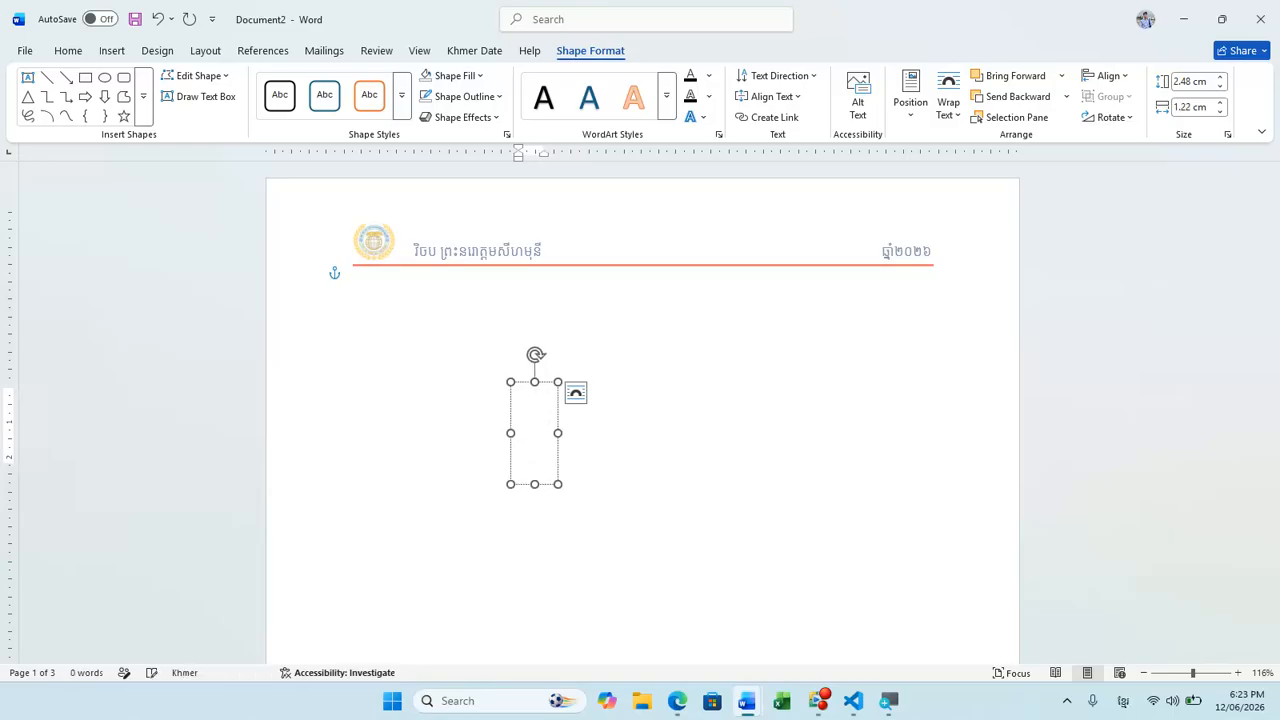
text(សួស្ត)
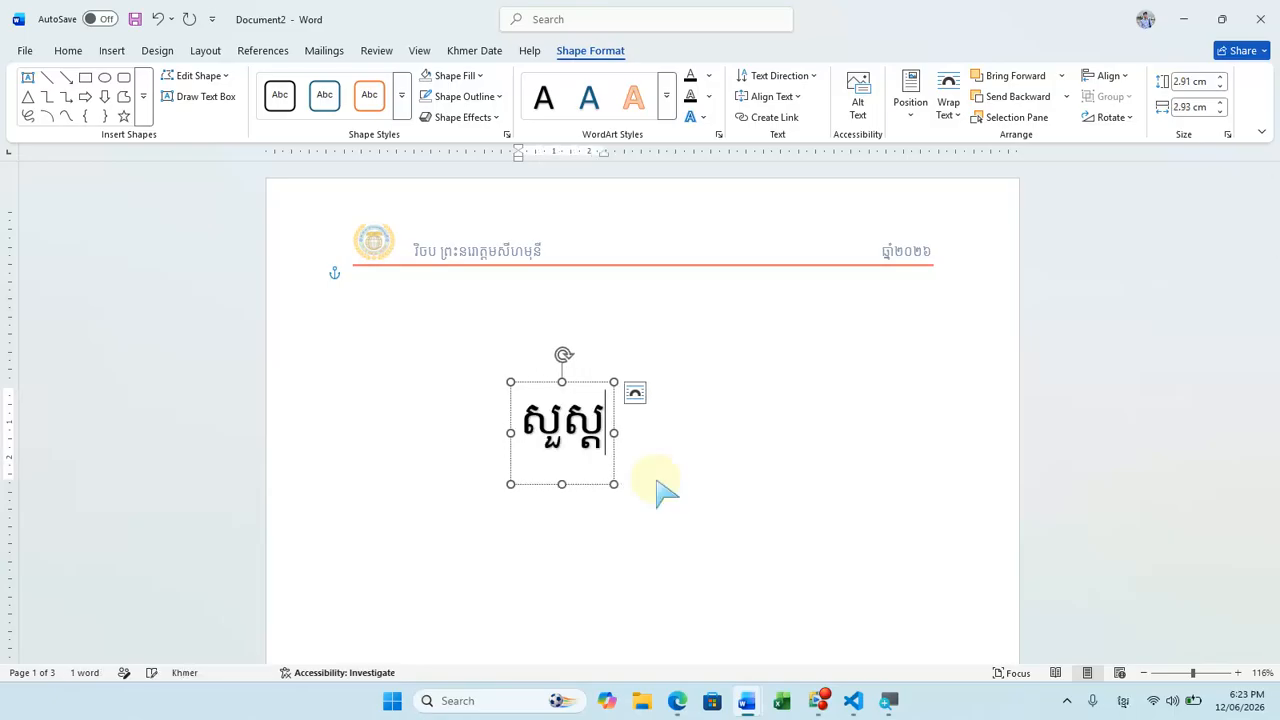
text(ីកុំព្យូទ)
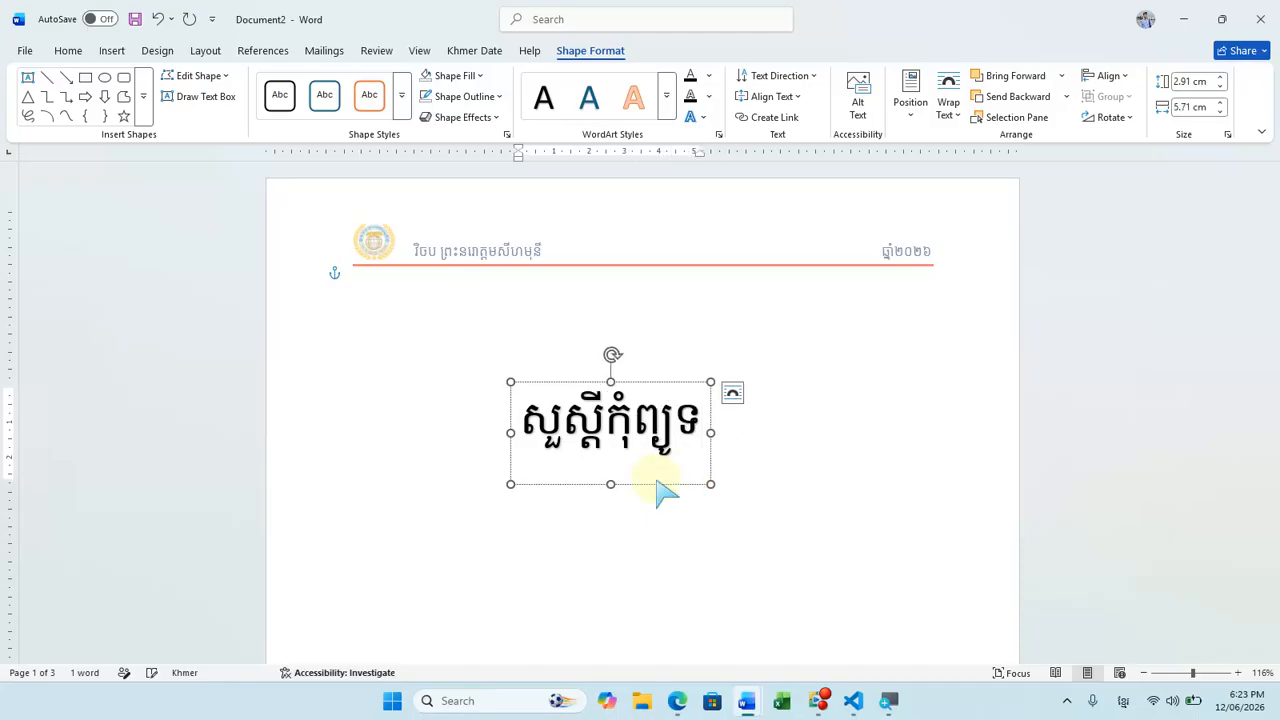
text(័រ)
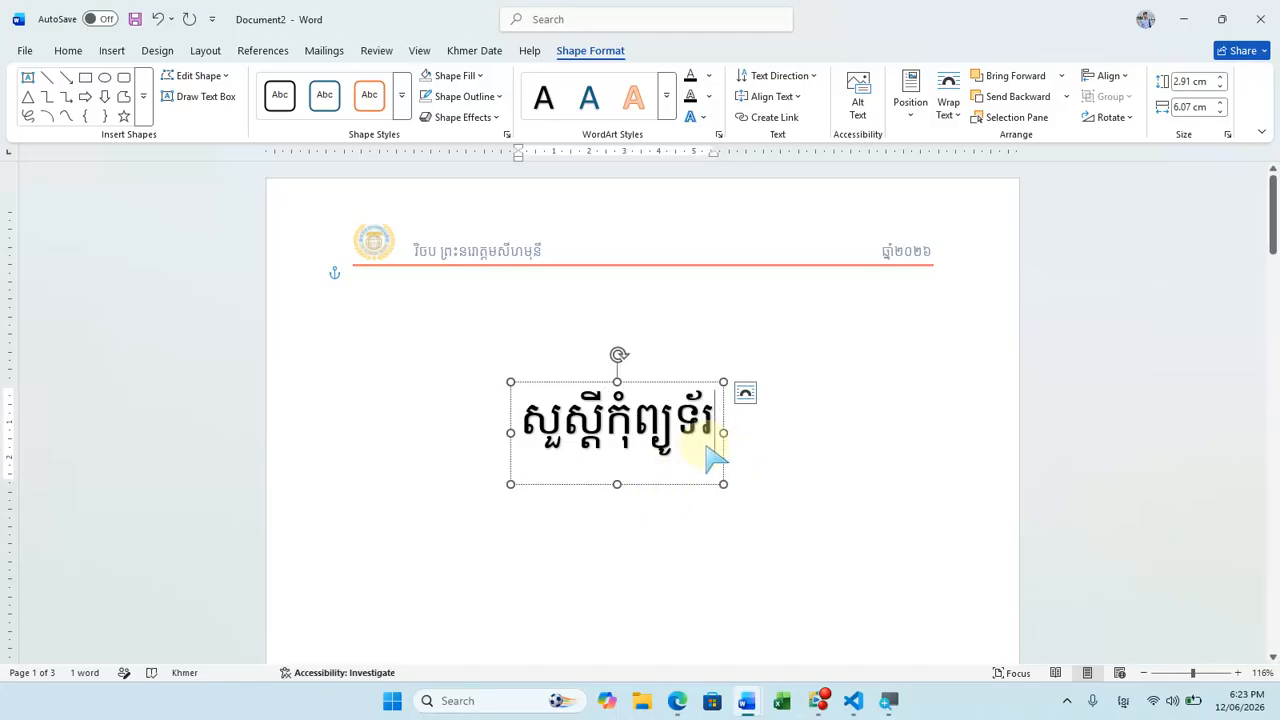
Step: Set the WordArt text's font to Khmer OS Moul and shift the text box slightly up
drag(714, 456, 524, 409)
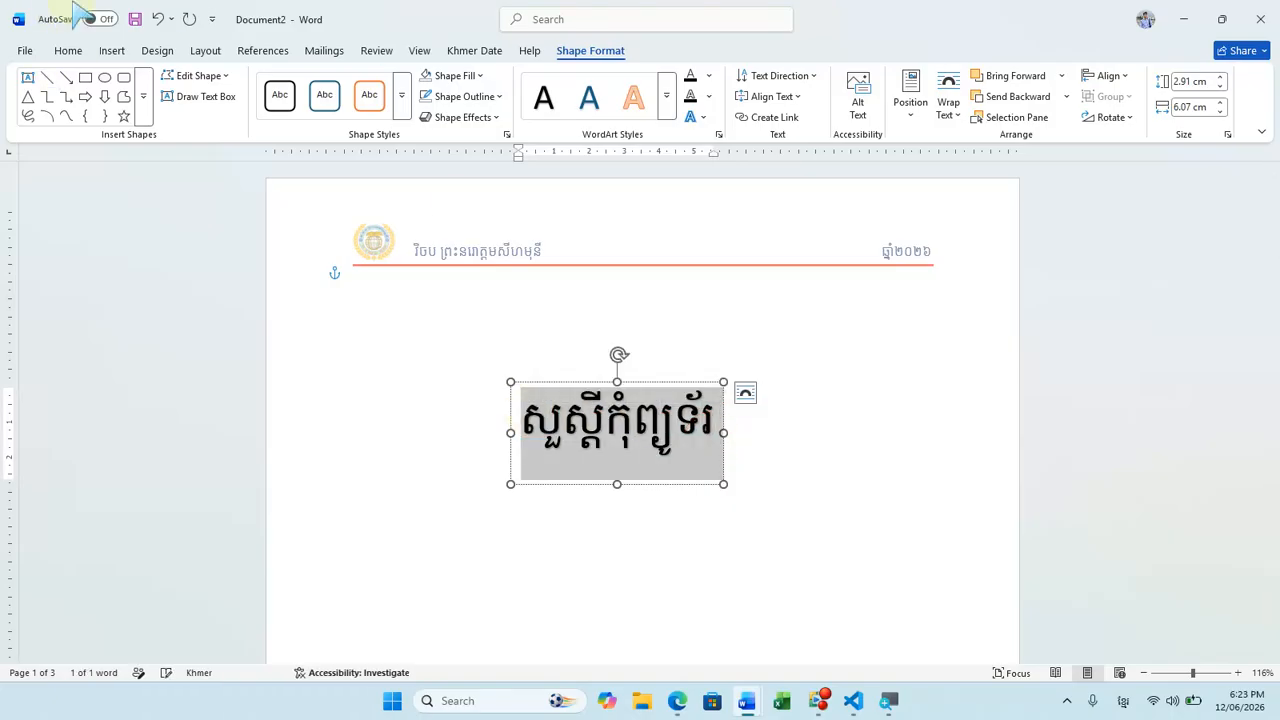
click(66, 50)
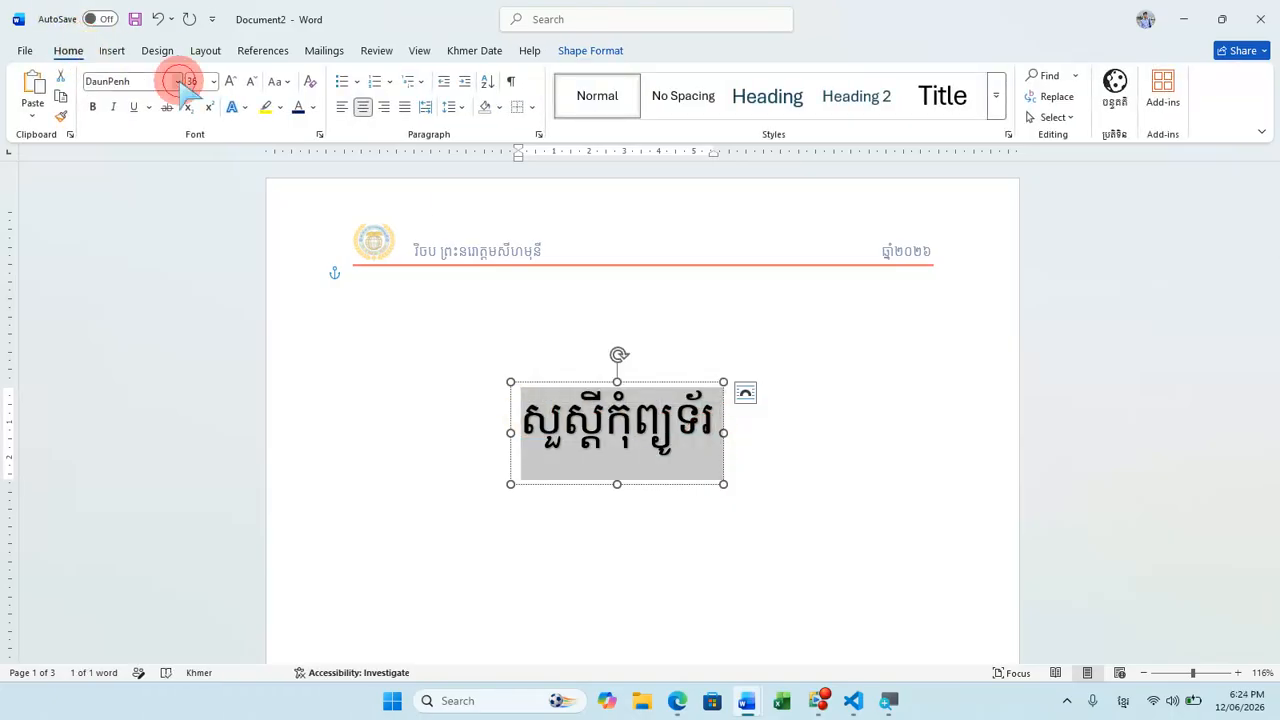
click(178, 81)
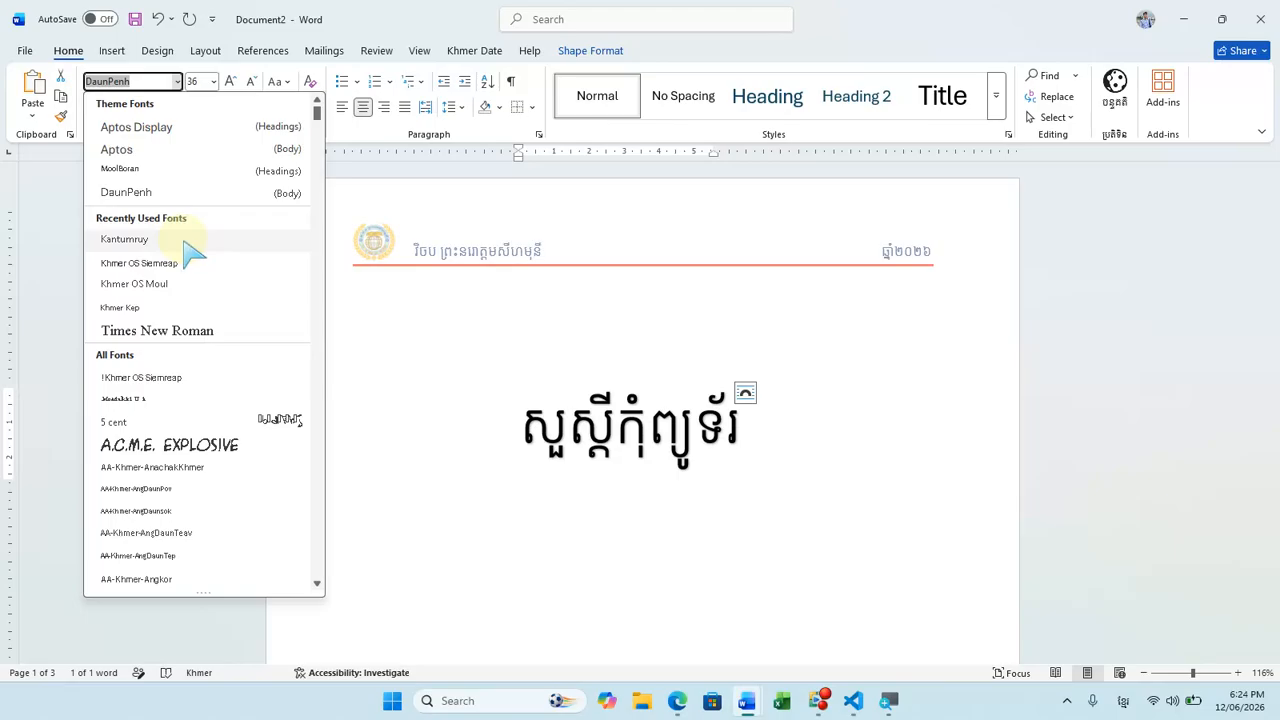
click(190, 284)
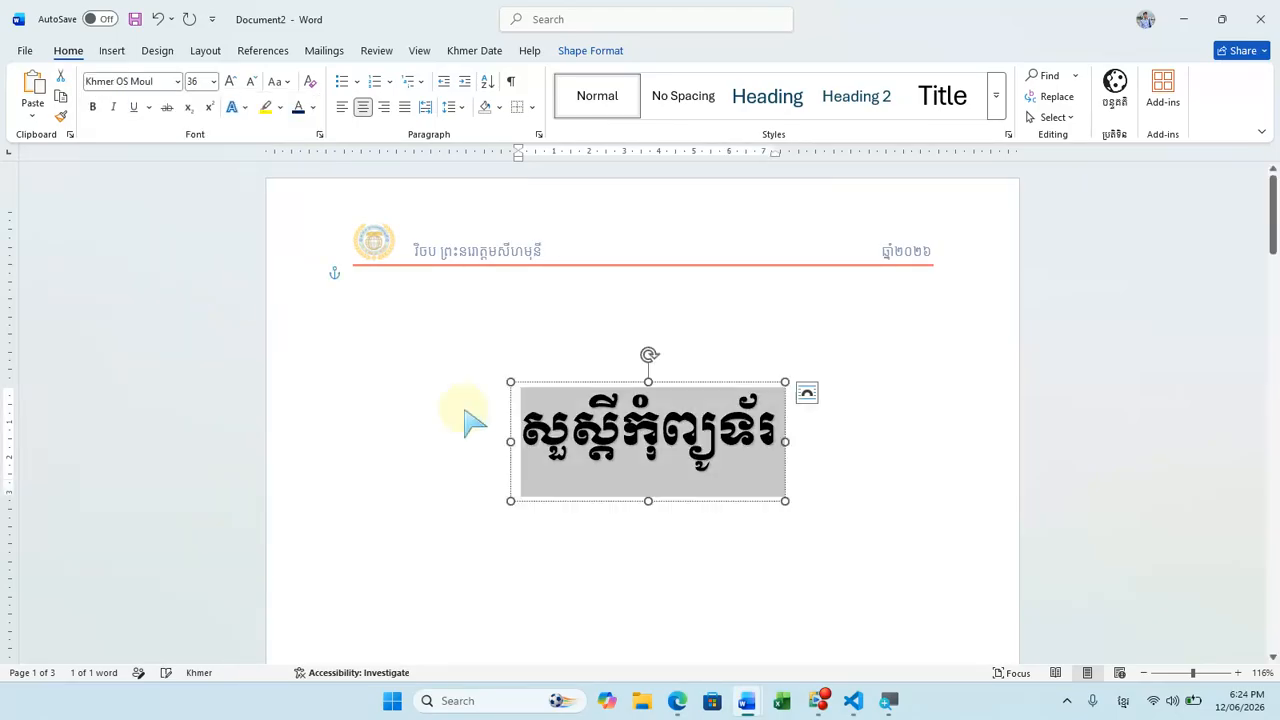
drag(625, 500, 623, 488)
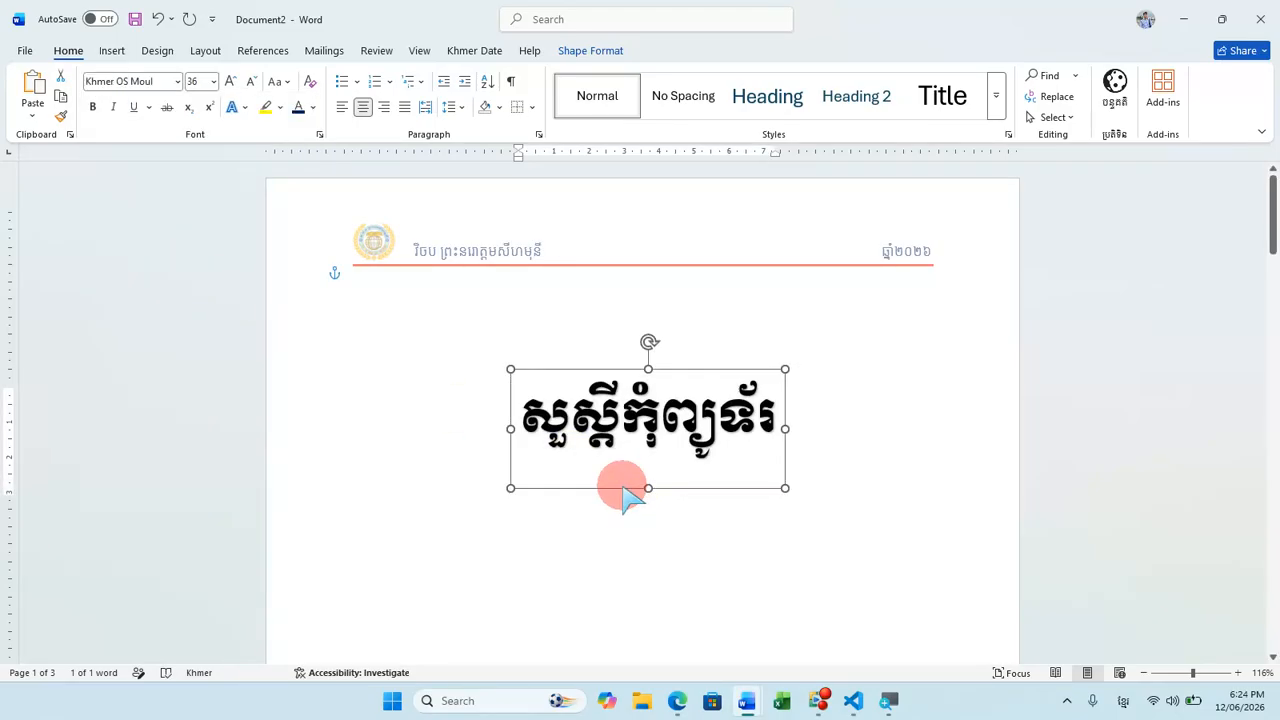
Step: Fill the entire WordArt text with a medium green theme colour
click(622, 440)
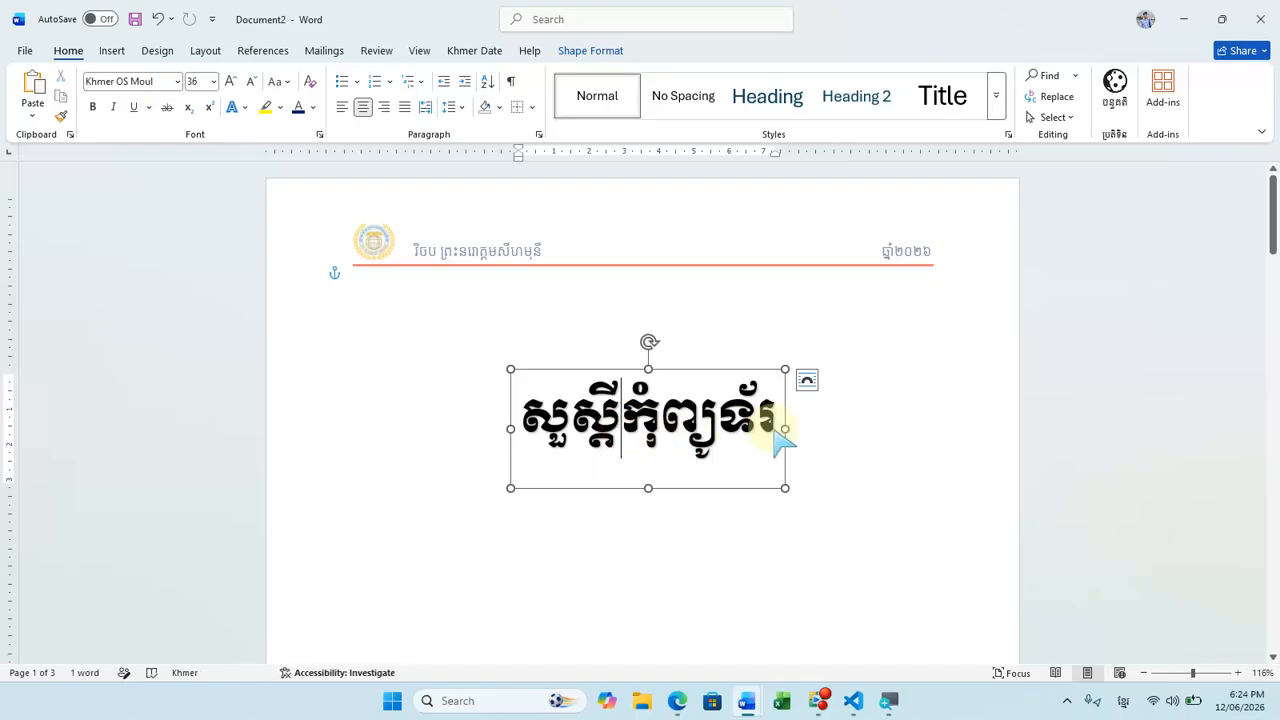
drag(783, 440, 523, 429)
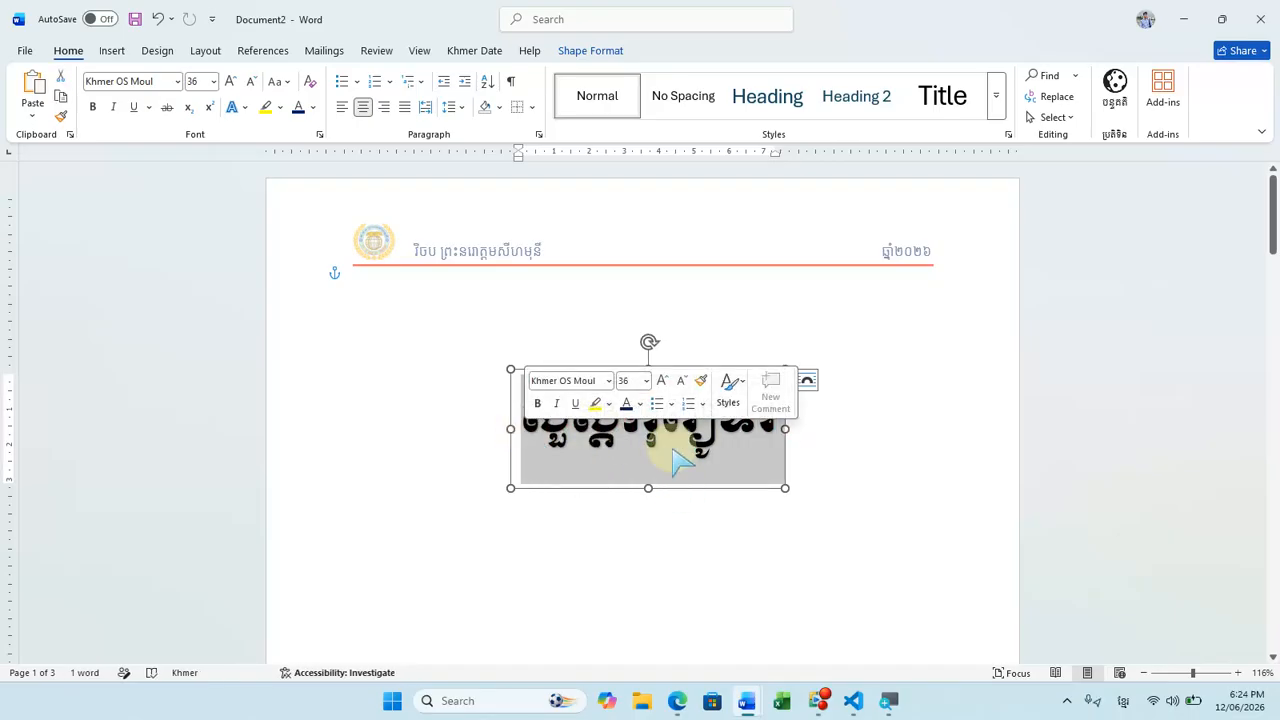
click(601, 52)
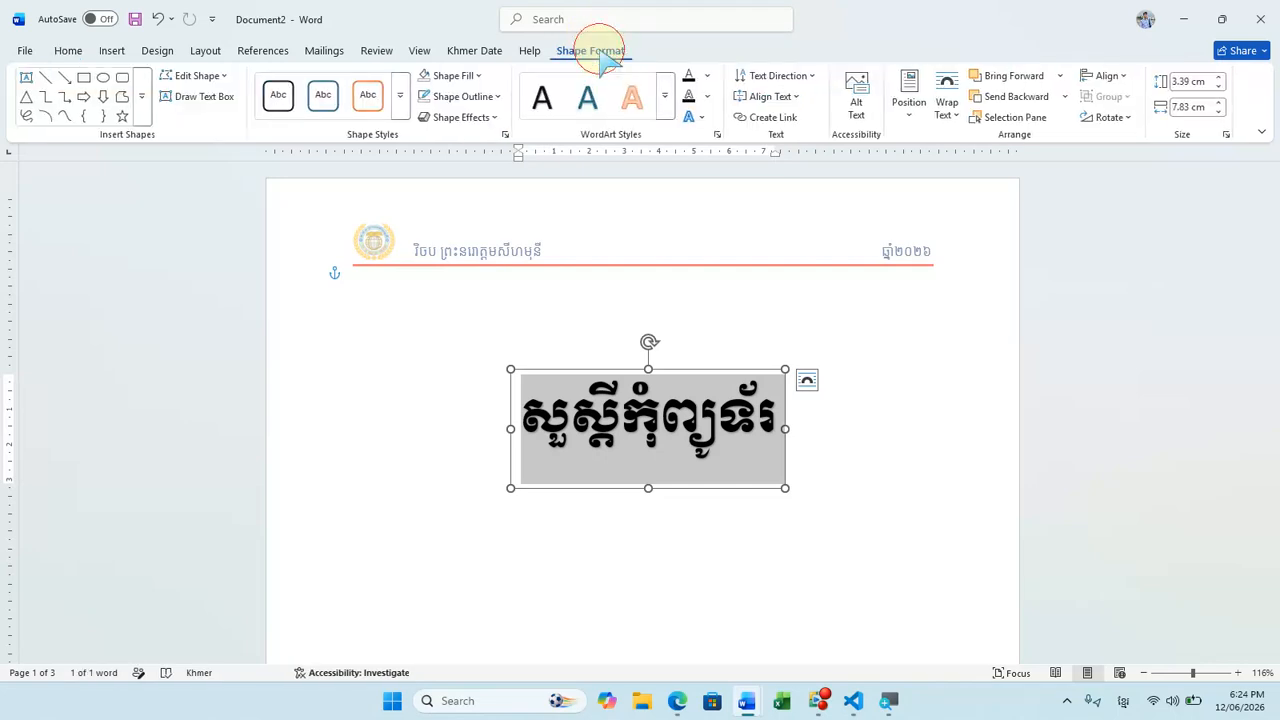
click(710, 78)
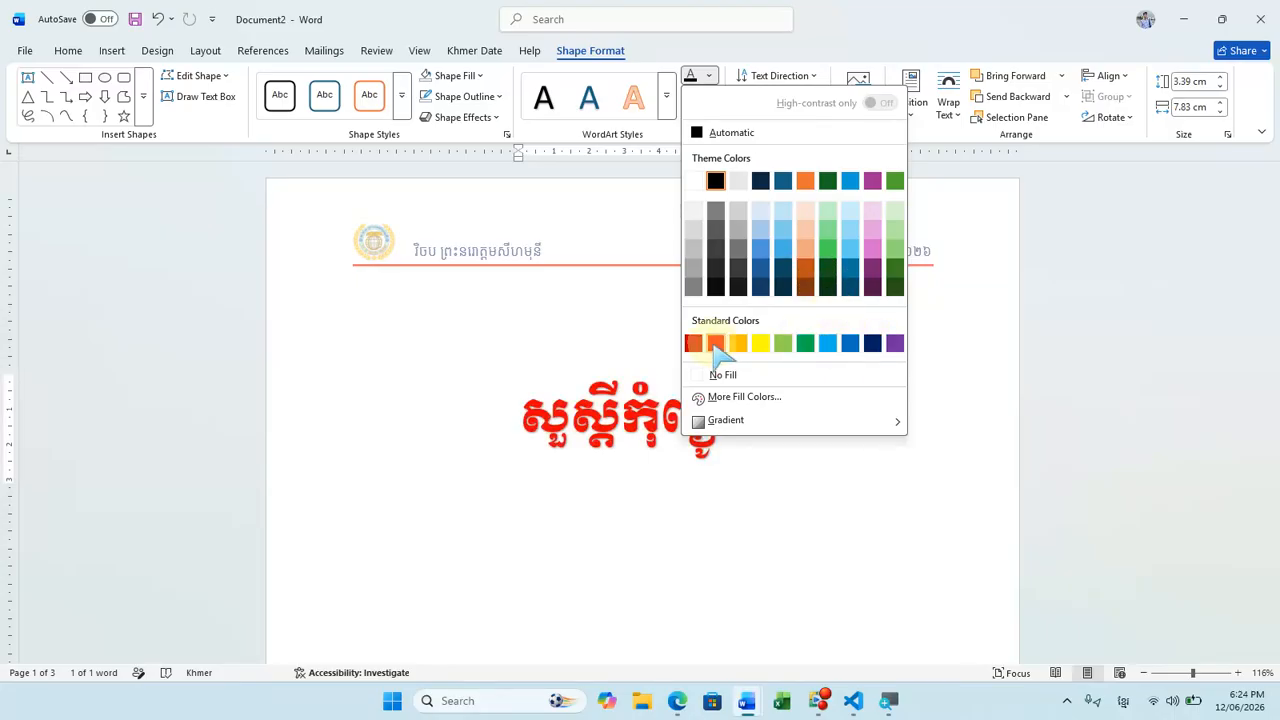
click(827, 255)
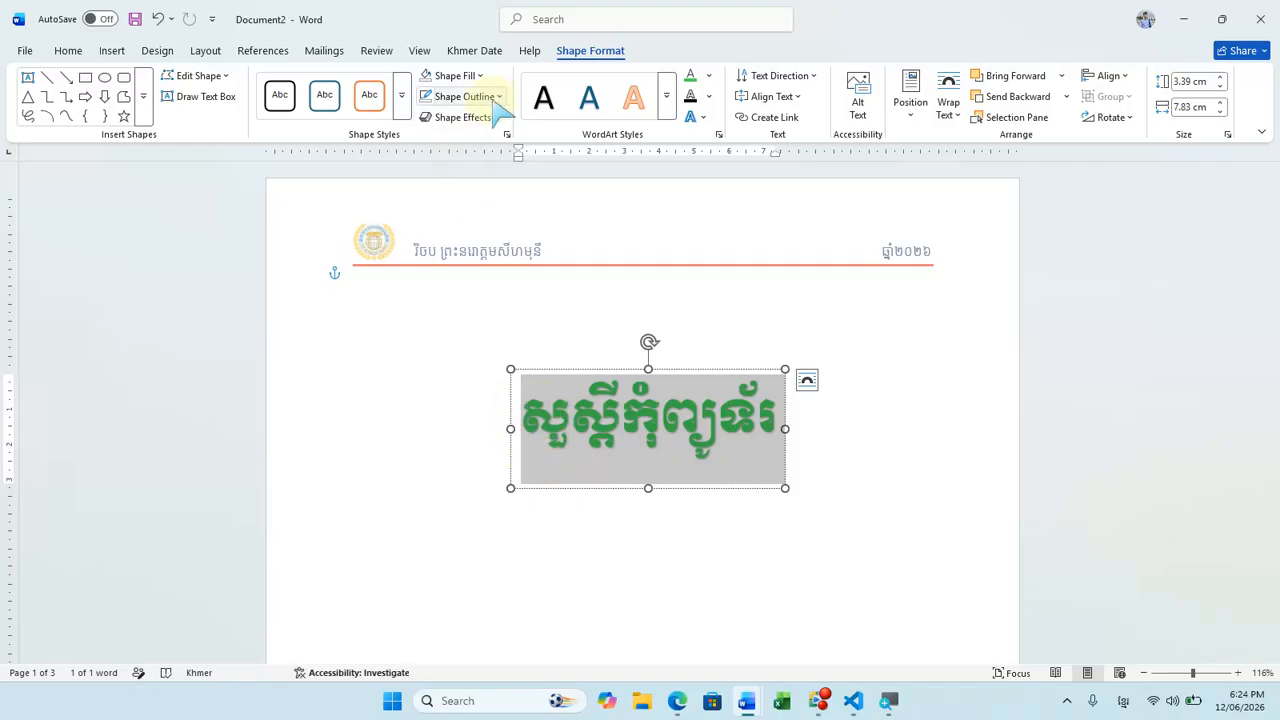
Step: Outline the WordArt text in standard yellow and move its box up closer to the header line
click(708, 97)
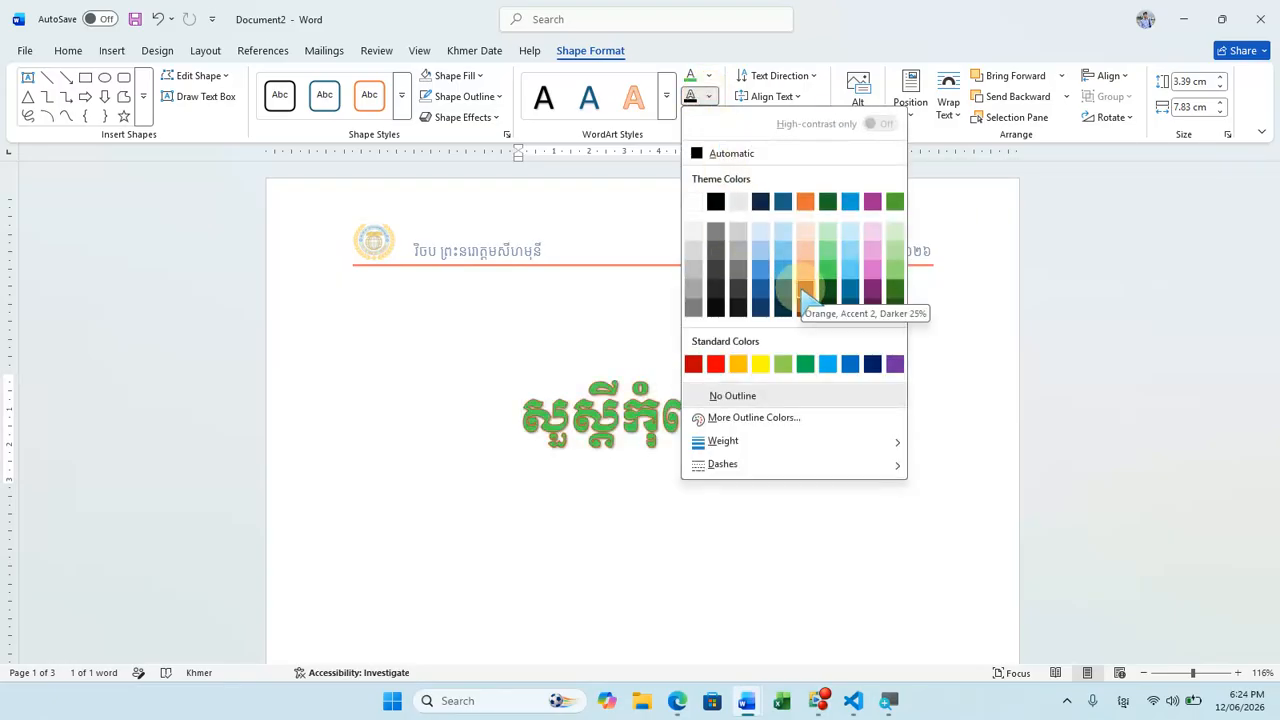
click(762, 365)
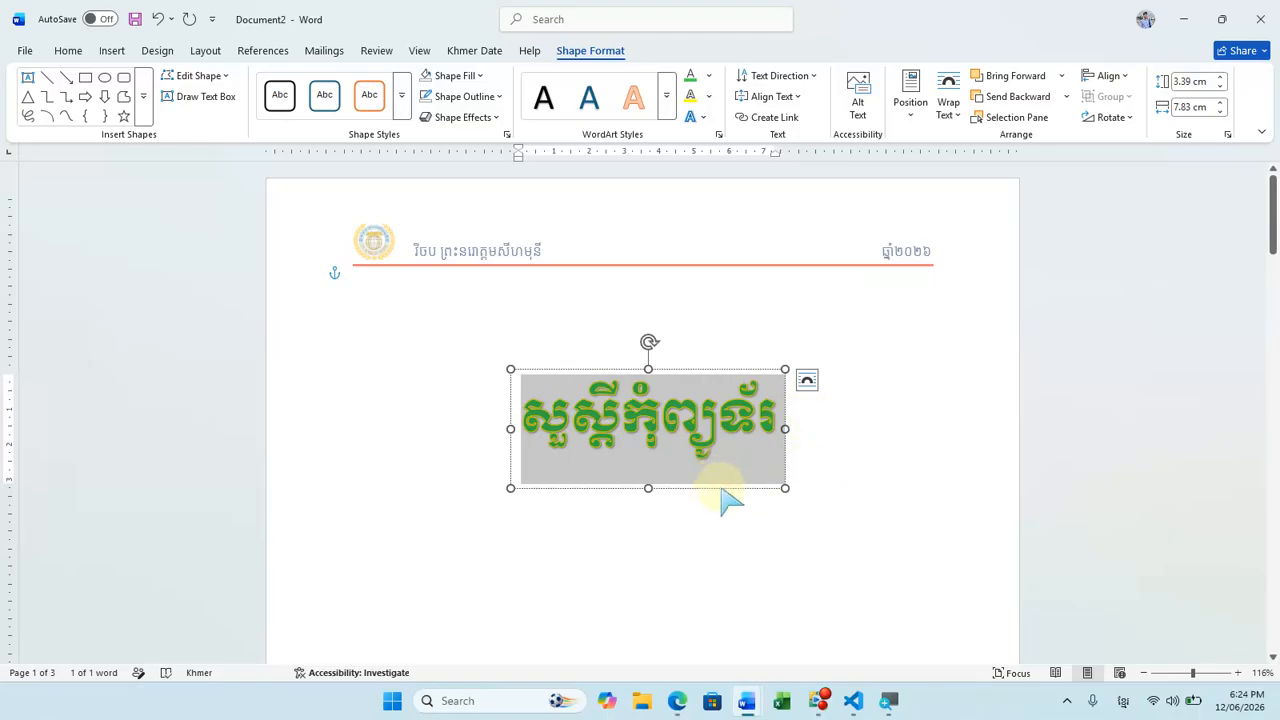
drag(721, 487, 732, 452)
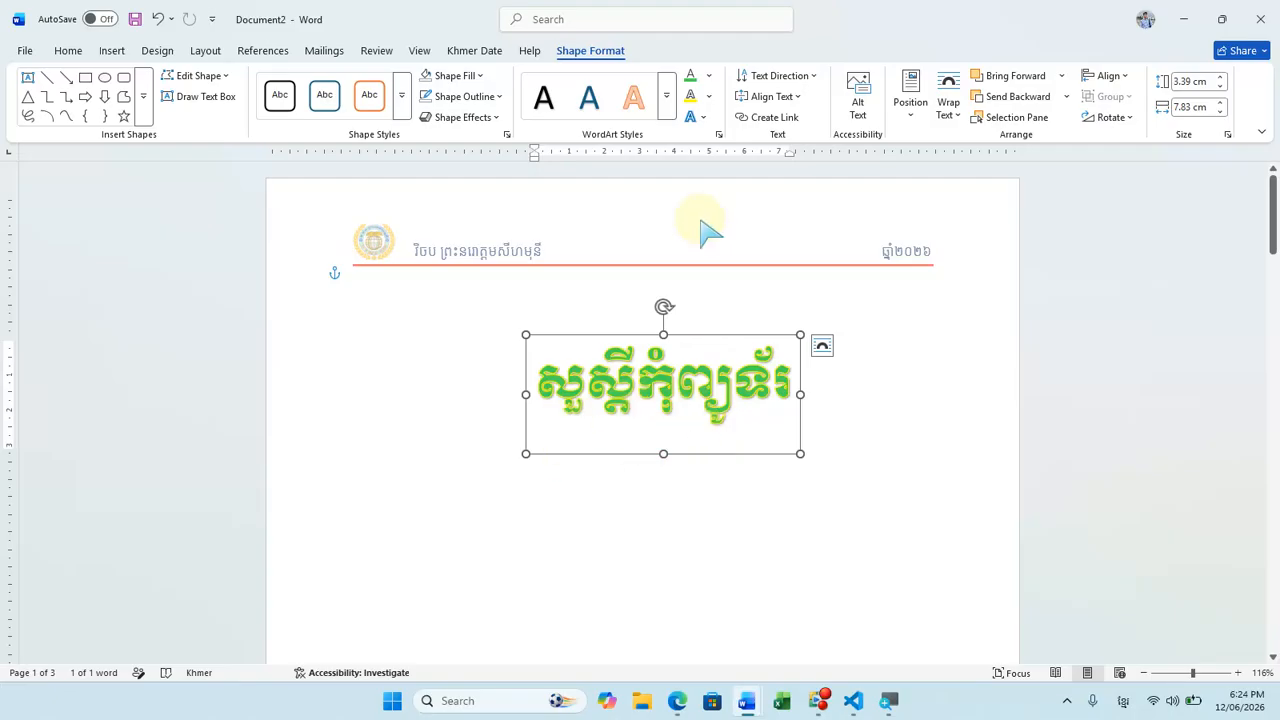
Step: Apply a Warp transform that dips the WordArt's top edge in the middle, and adjust its shape to make the dip shallower
click(707, 117)
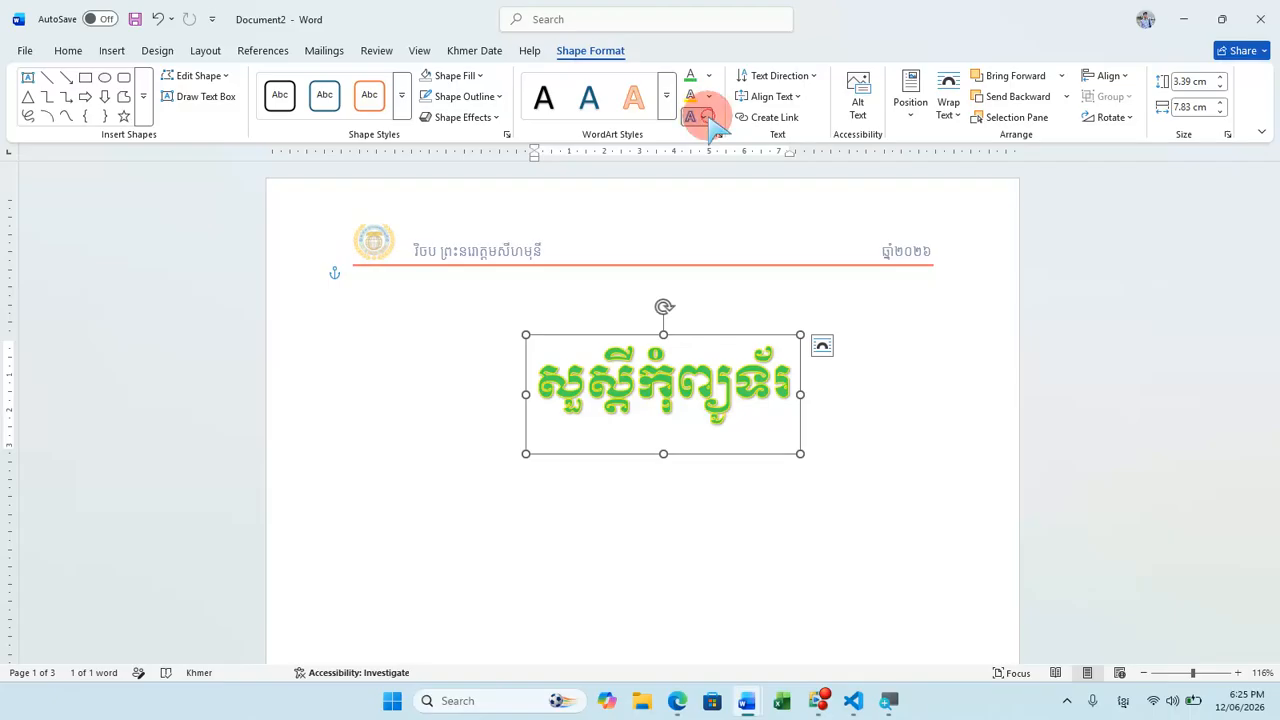
mouse_move(760, 142)
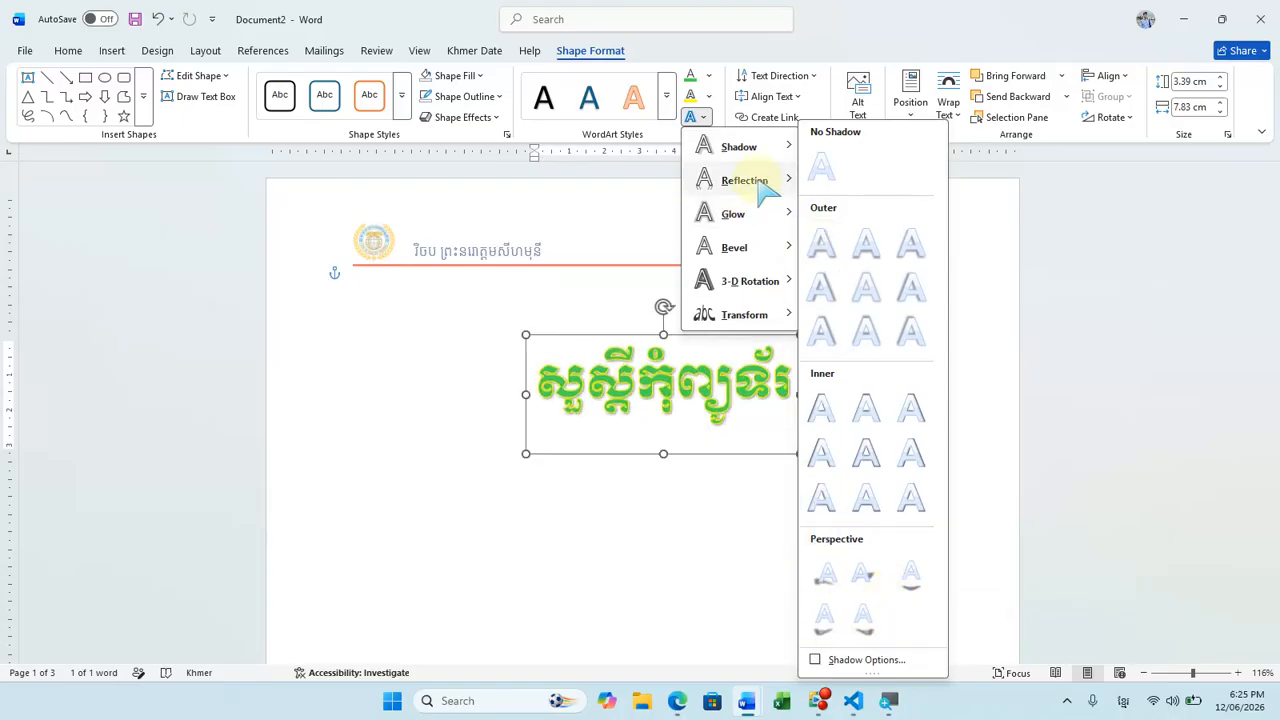
mouse_move(767, 190)
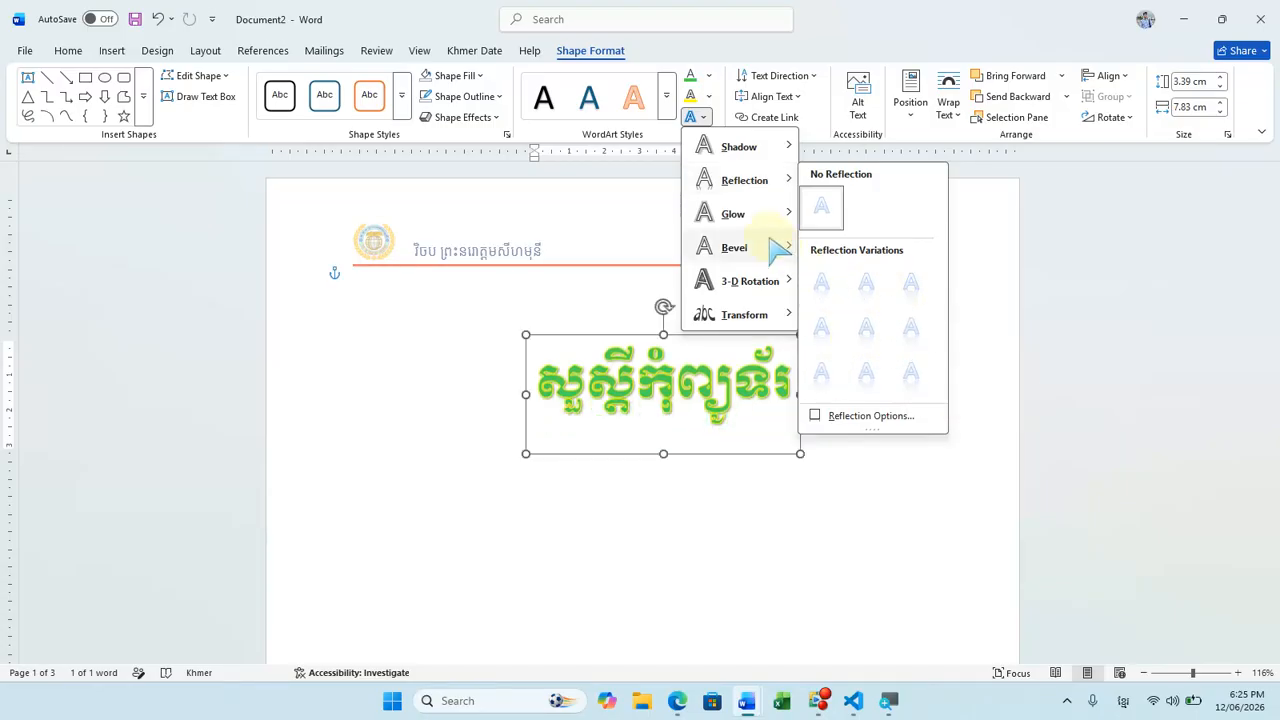
mouse_move(768, 218)
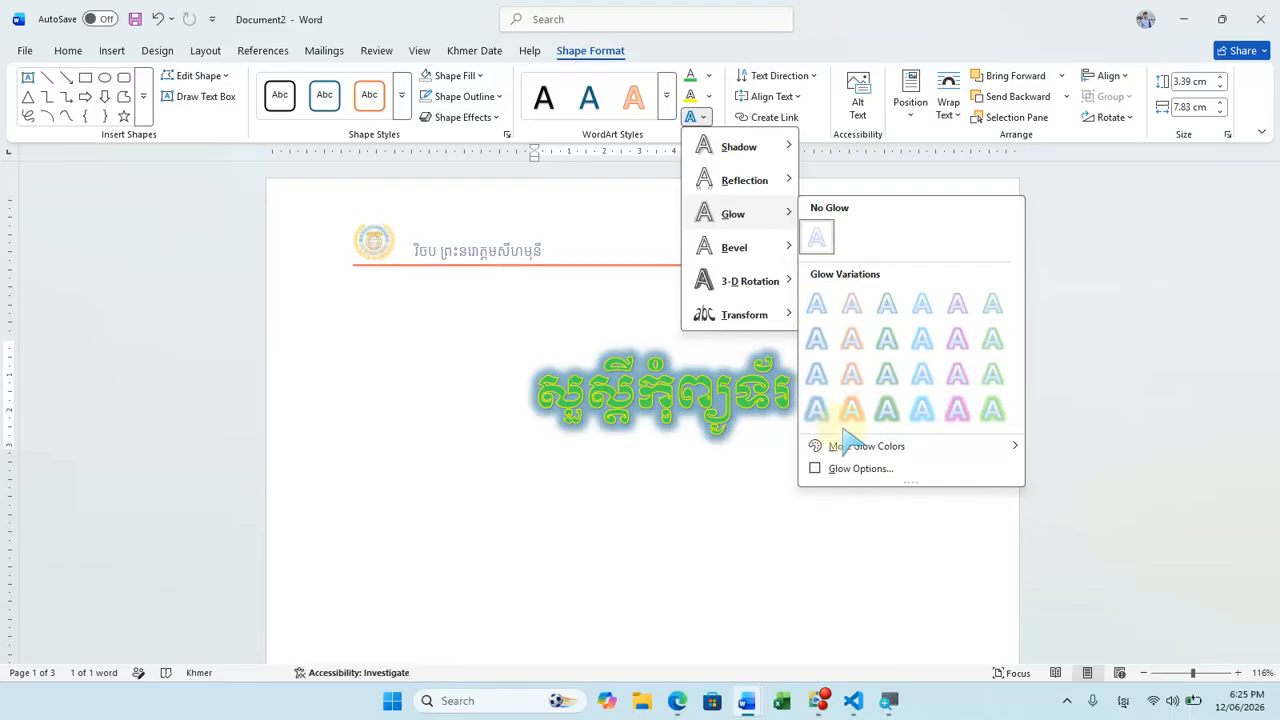
mouse_move(847, 452)
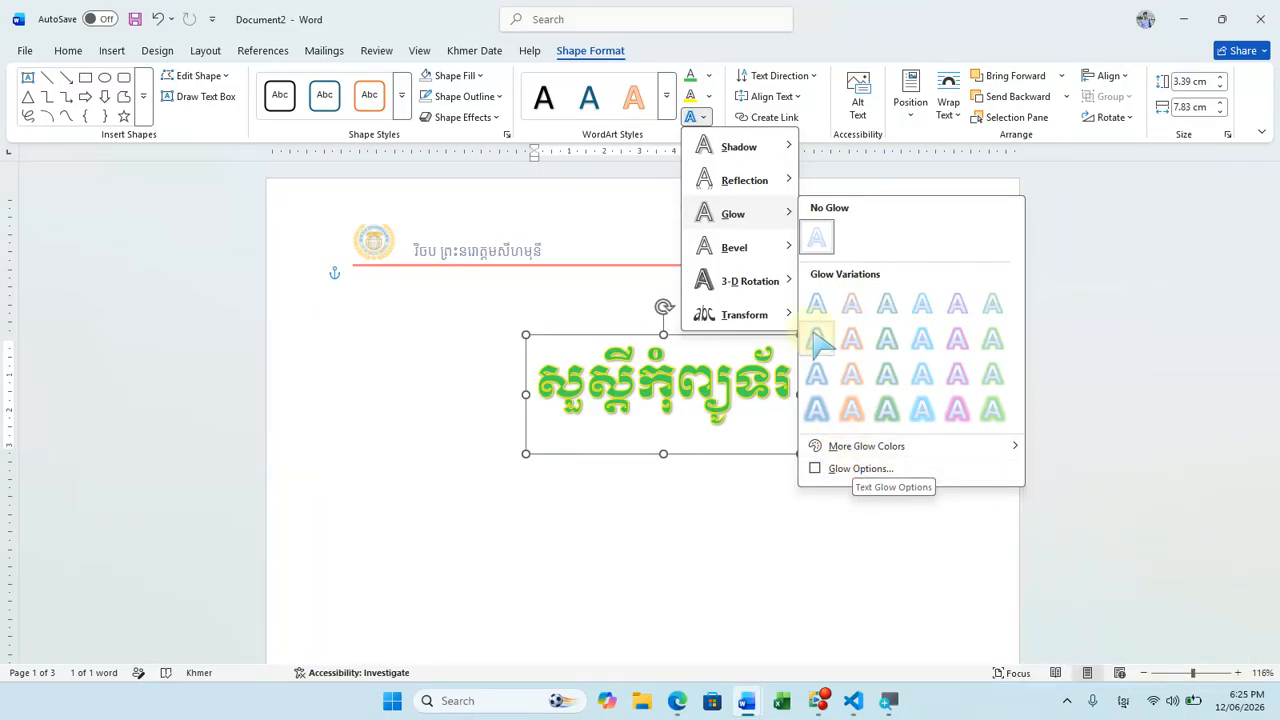
mouse_move(765, 252)
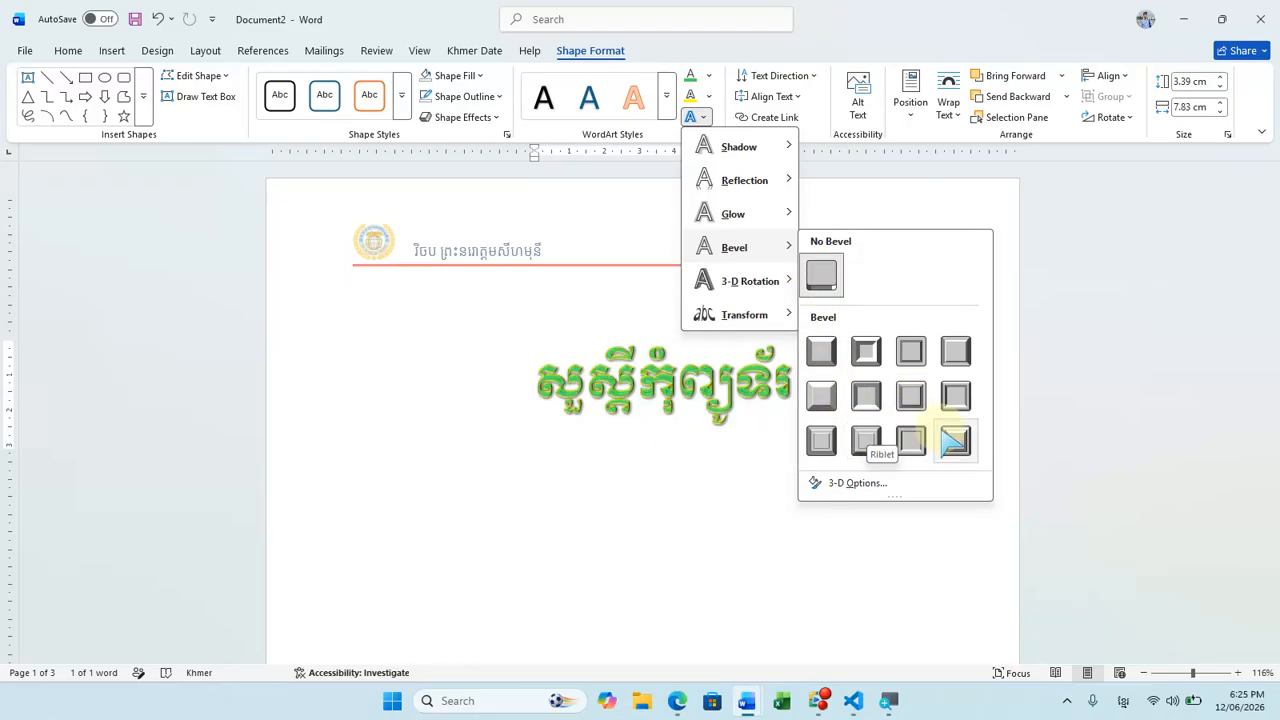
mouse_move(777, 283)
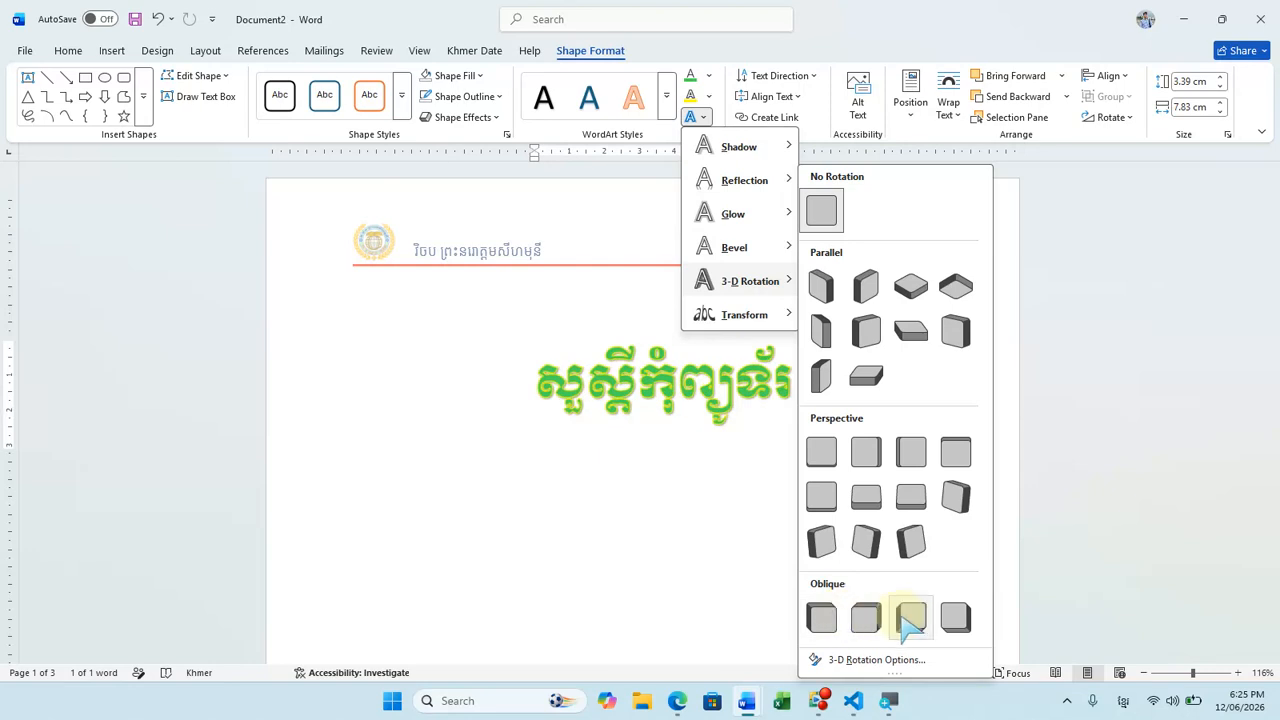
mouse_move(793, 318)
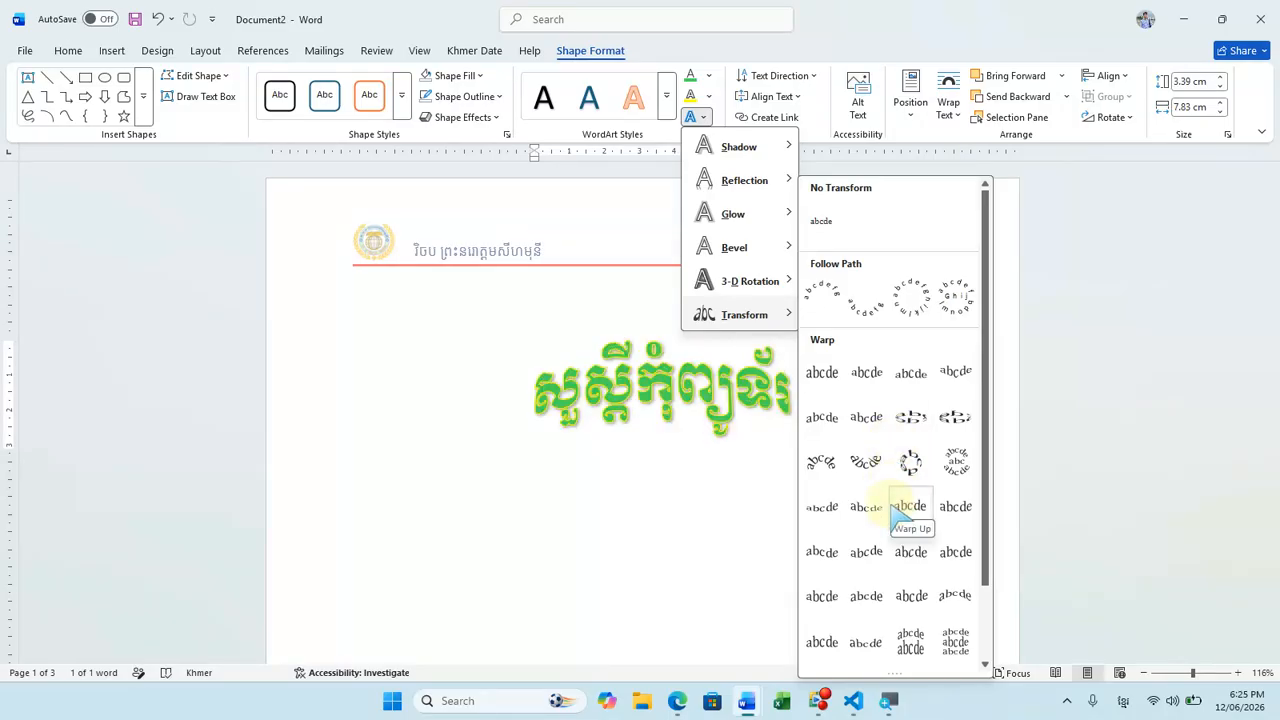
scroll(900, 530, down, 2)
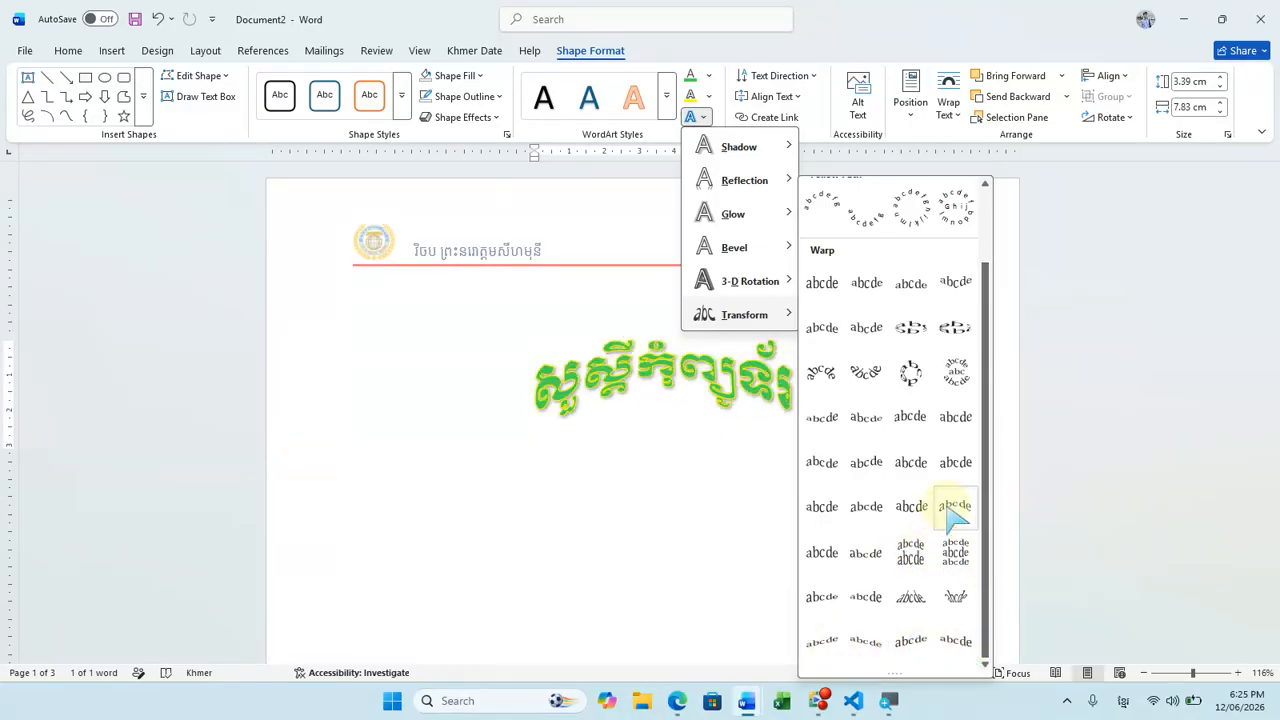
click(866, 507)
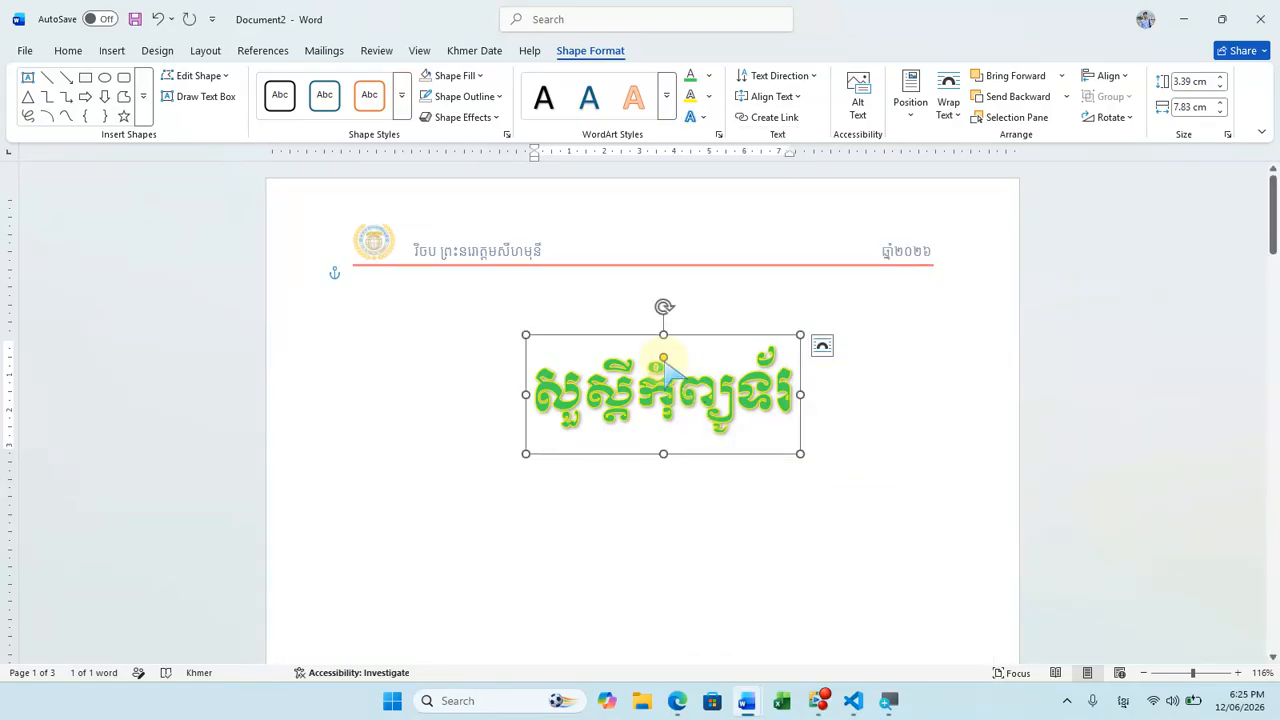
mouse_move(662, 358)
mouse_down()
mouse_move(682, 333)
mouse_move(663, 348)
mouse_up()
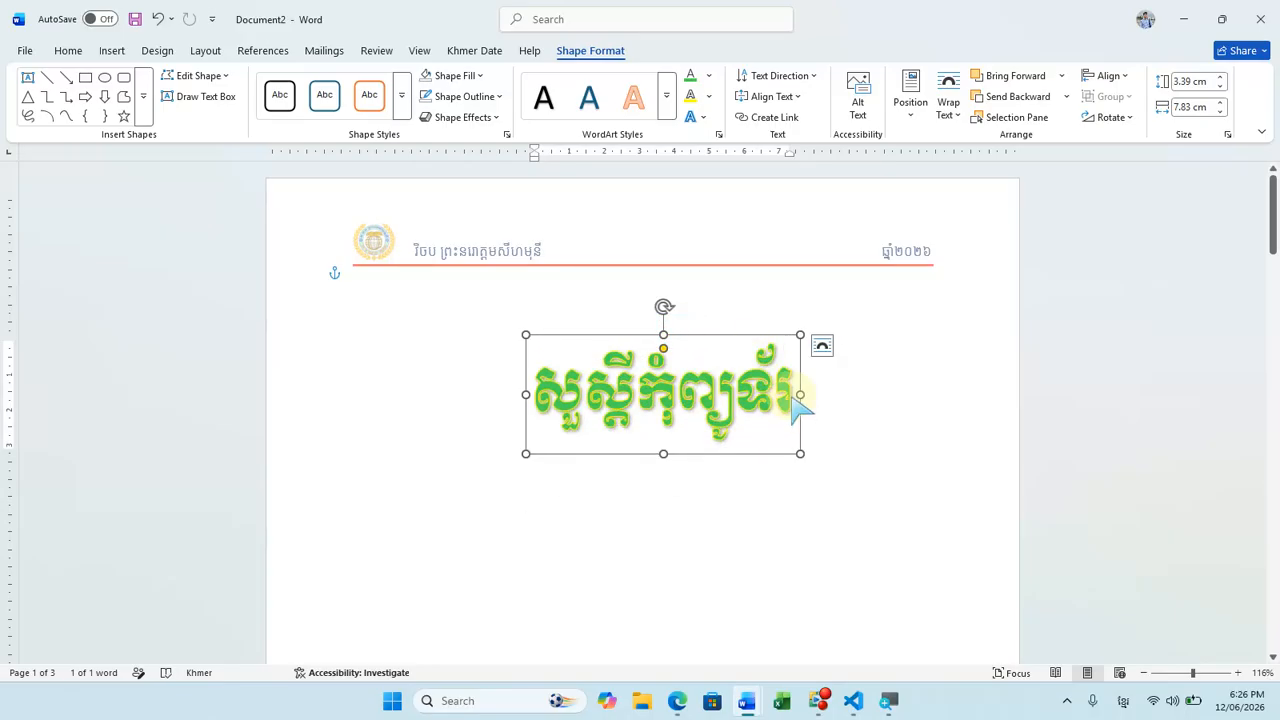
Step: Widen the WordArt box to about 11.5 cm and reposition it roughly centred just below the header line
drag(801, 398, 929, 400)
drag(829, 461, 751, 451)
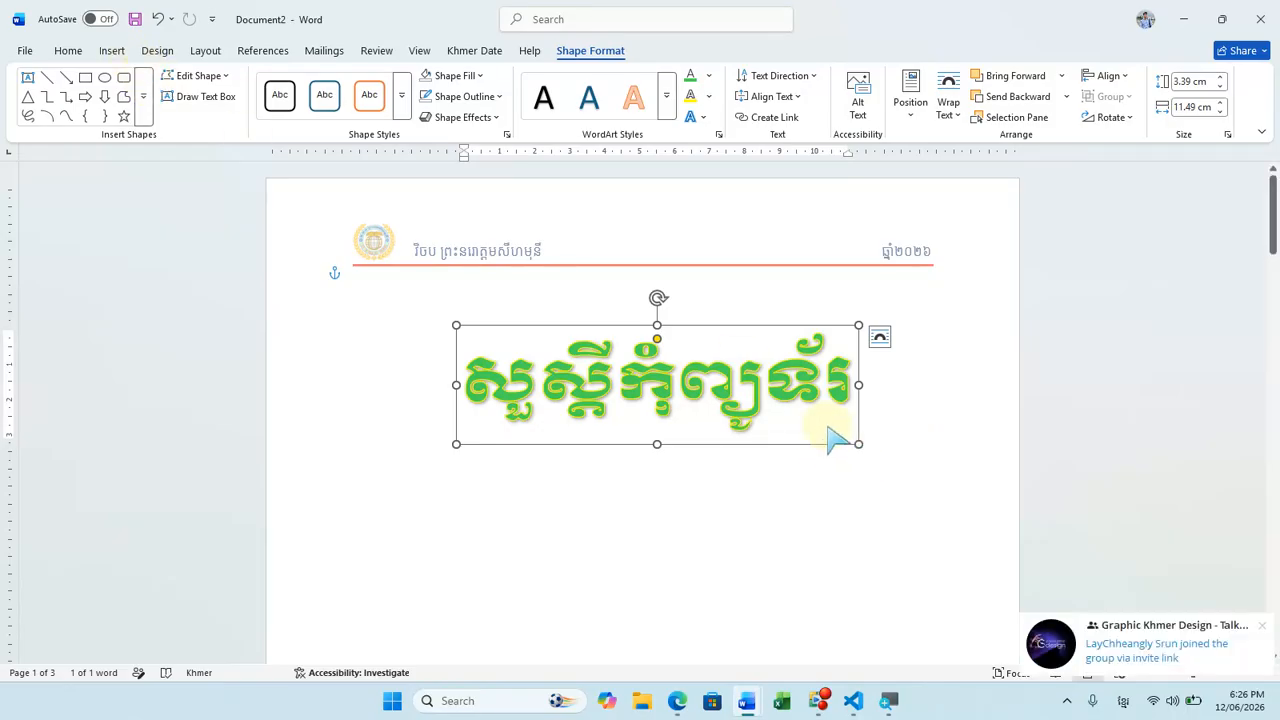
mouse_move(823, 445)
mouse_down()
mouse_move(837, 451)
mouse_move(829, 438)
mouse_up()
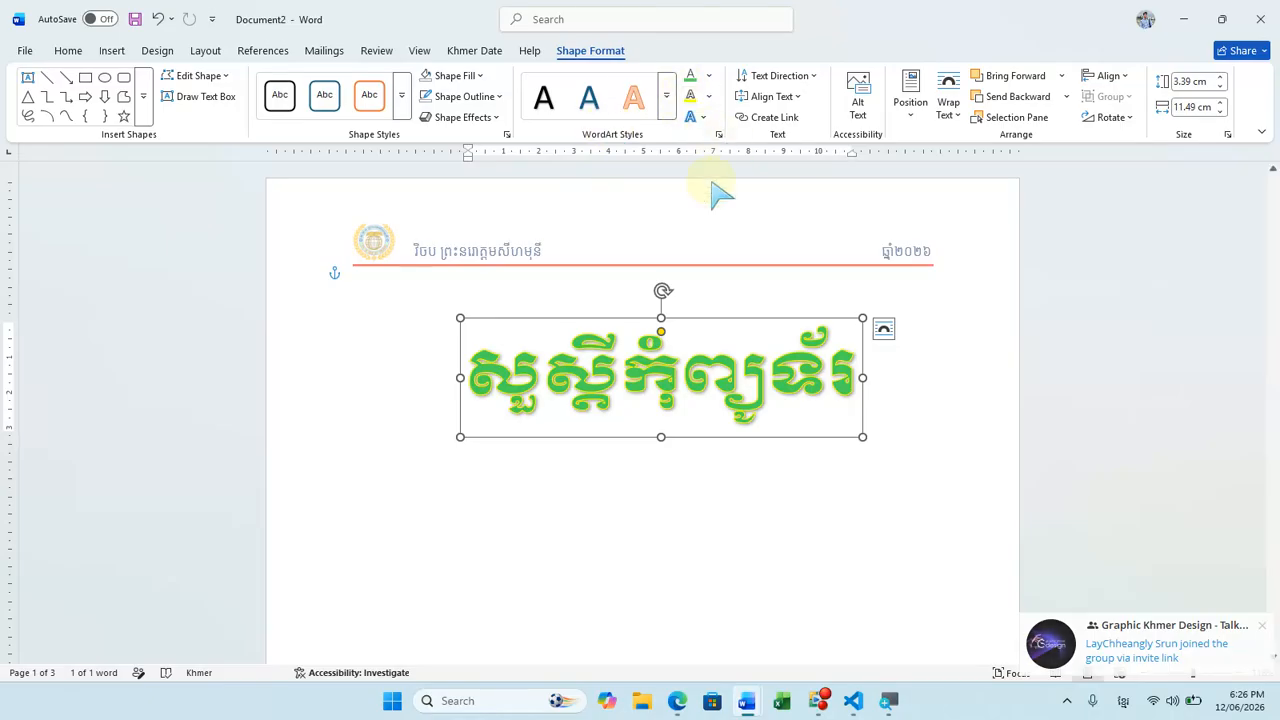